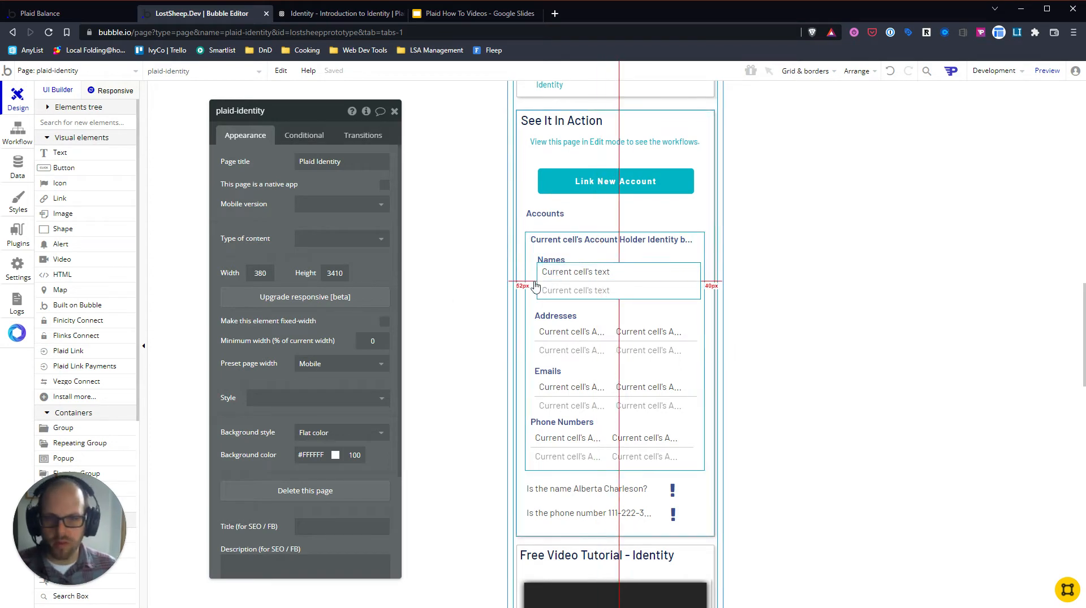
Set the outer accounts repeating group's type of content to Account Holder Identity body account (Plaid).
click(561, 257)
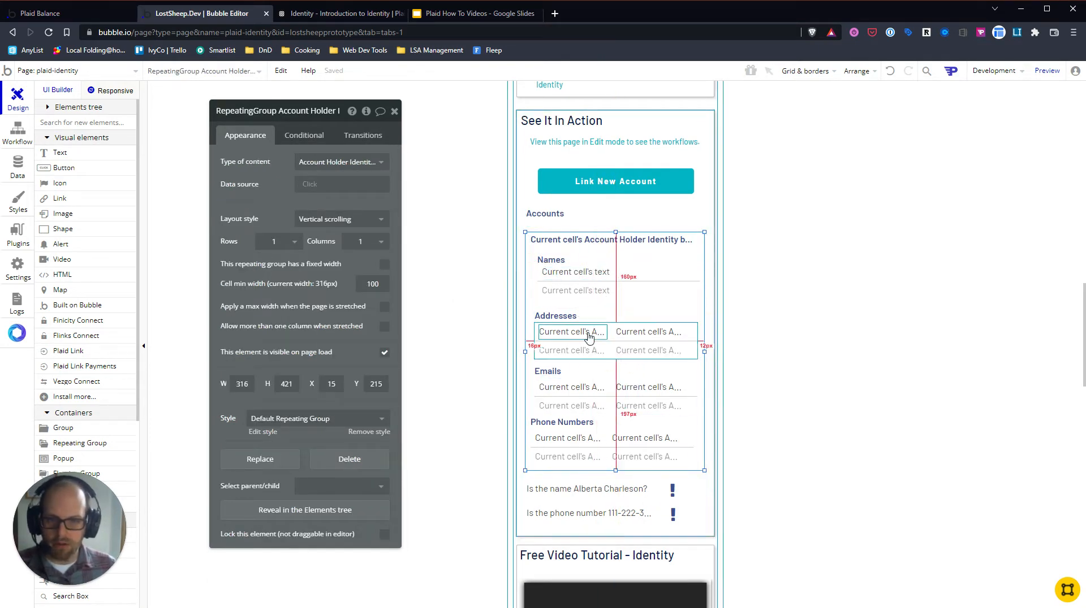
click(342, 164)
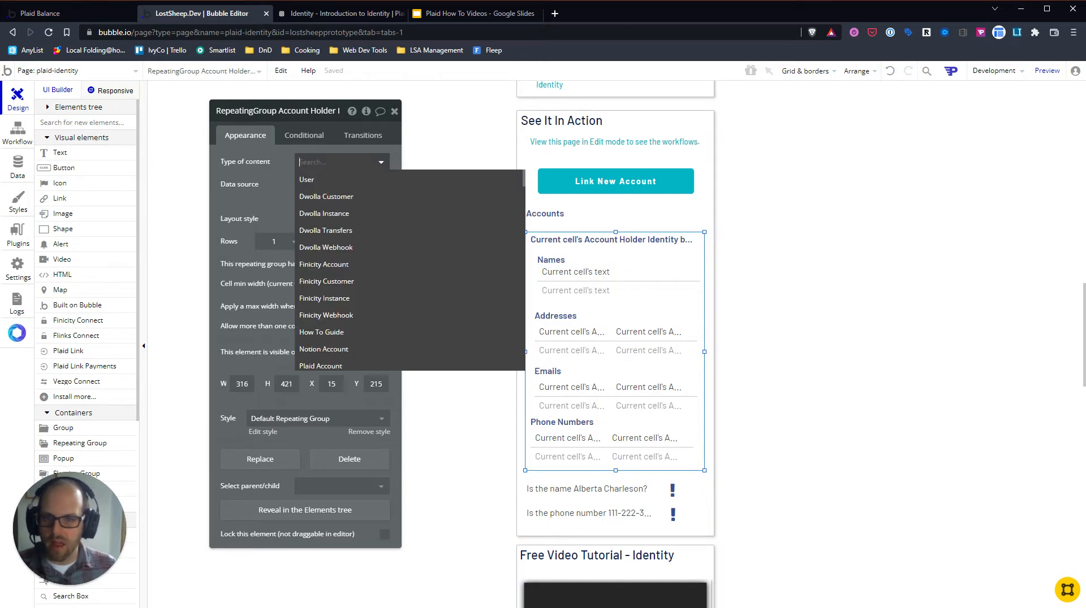
scroll(346, 298, down, 10)
scroll(346, 298, down, 9)
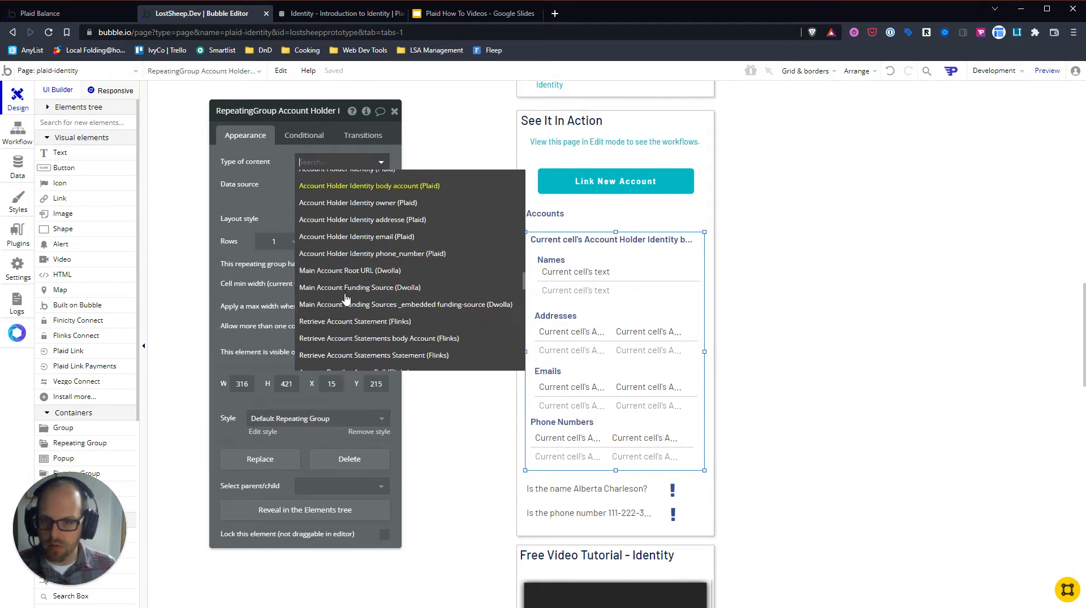
scroll(347, 252, up, 2)
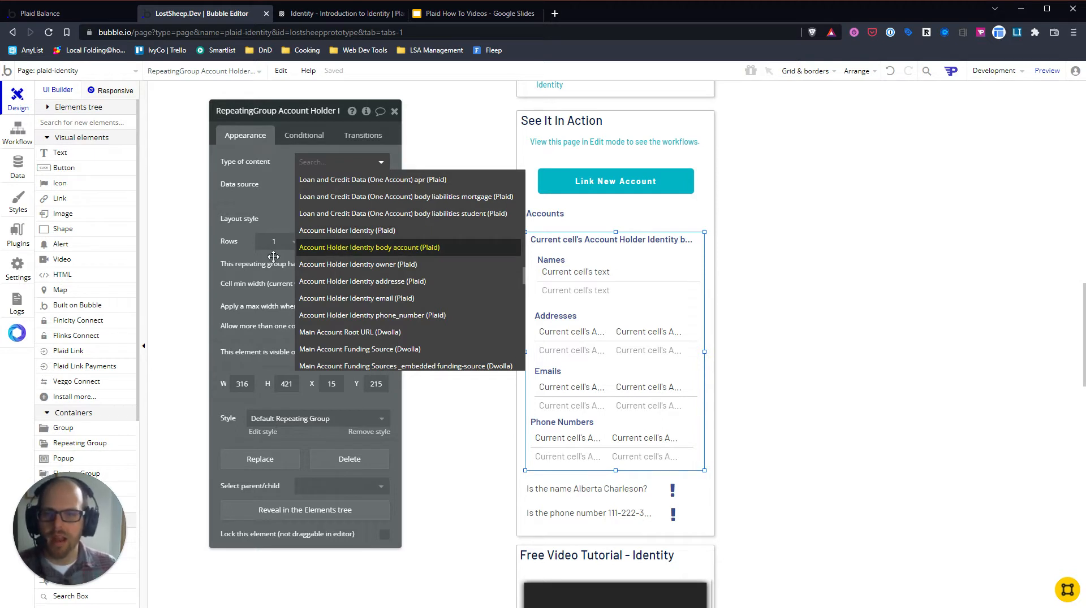
click(398, 250)
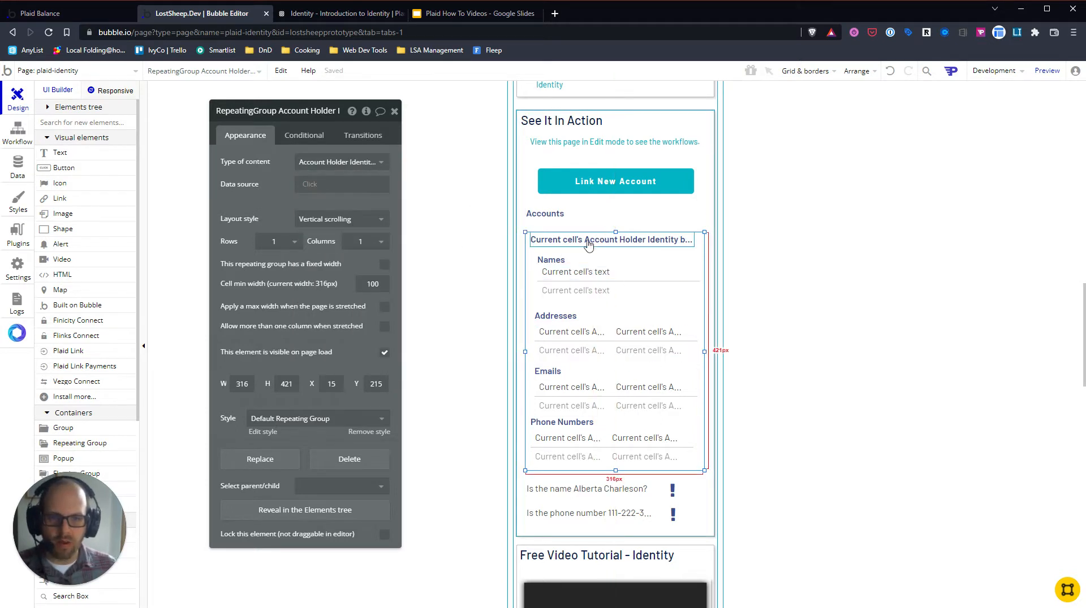
Examine the Names label and the data source of the nested repeating group beneath it.
click(634, 288)
click(622, 261)
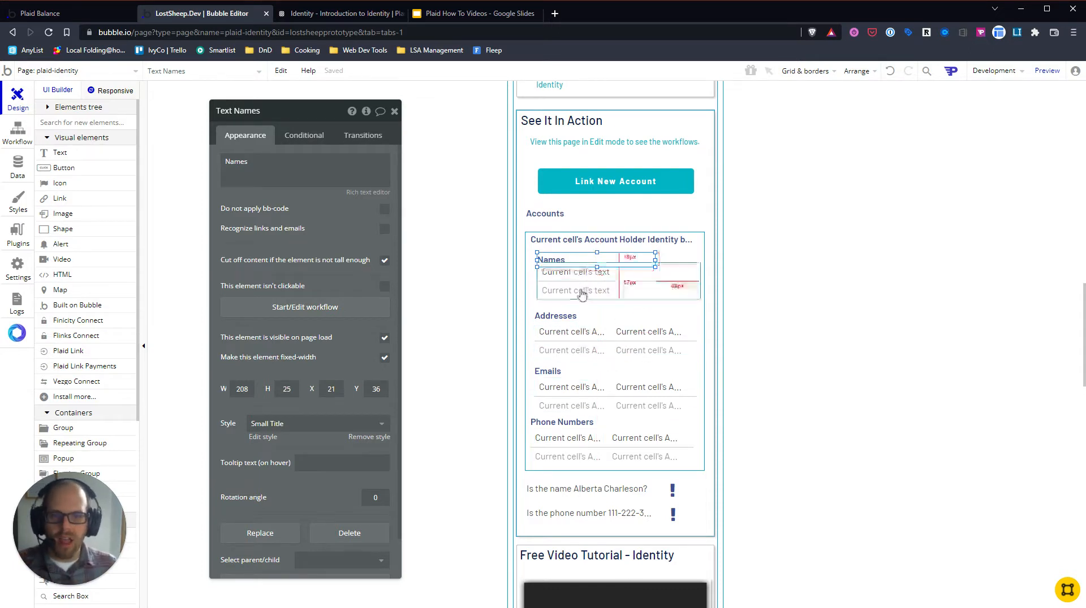
click(623, 290)
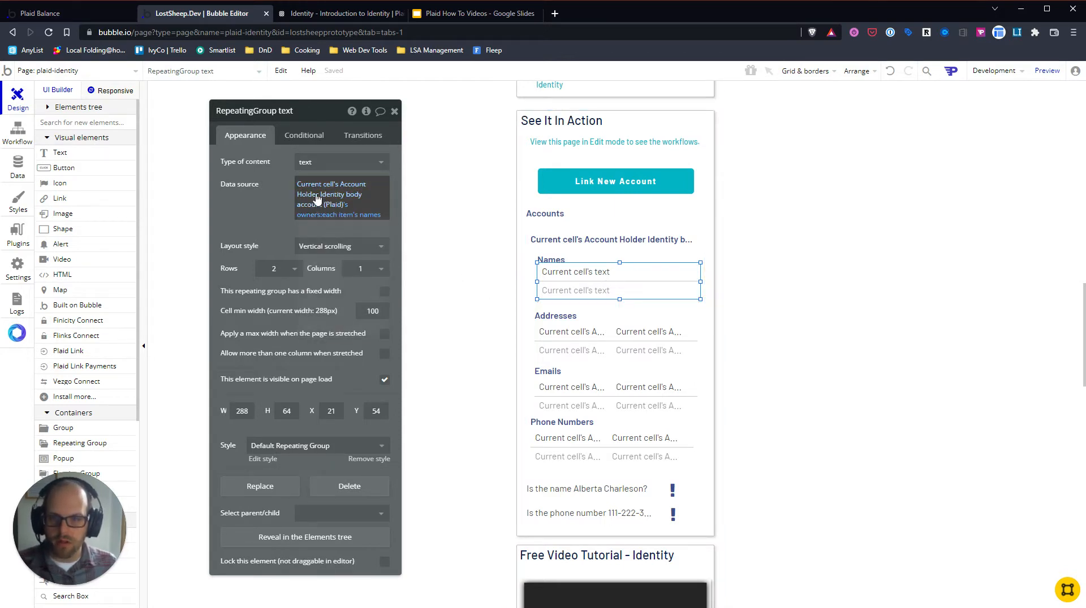
mouse_move(313, 204)
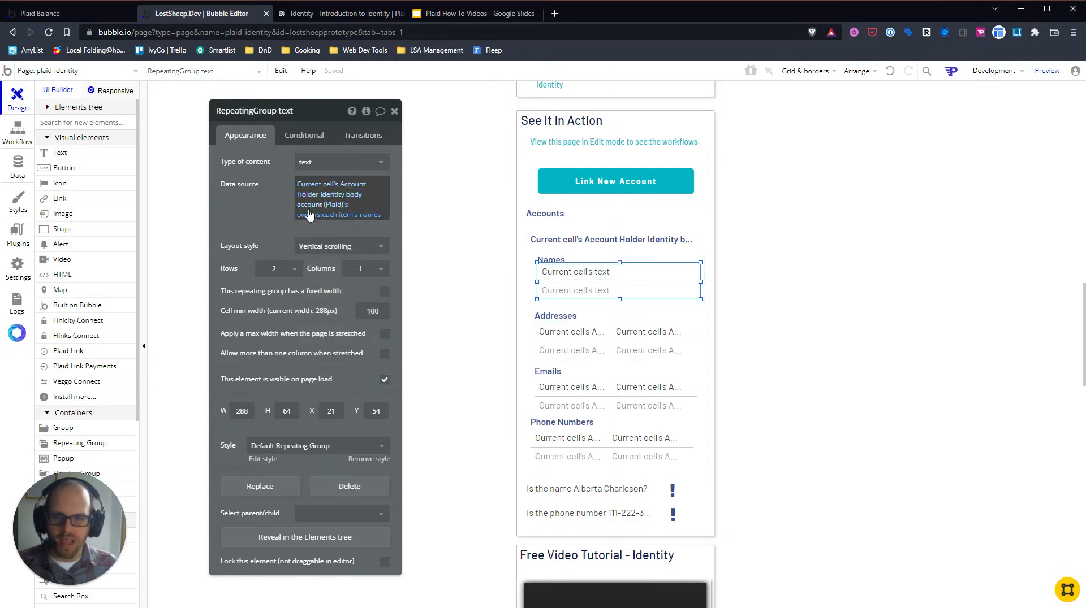
Examine the Addresses repeating group's data source and the fields available to its first text element.
click(622, 339)
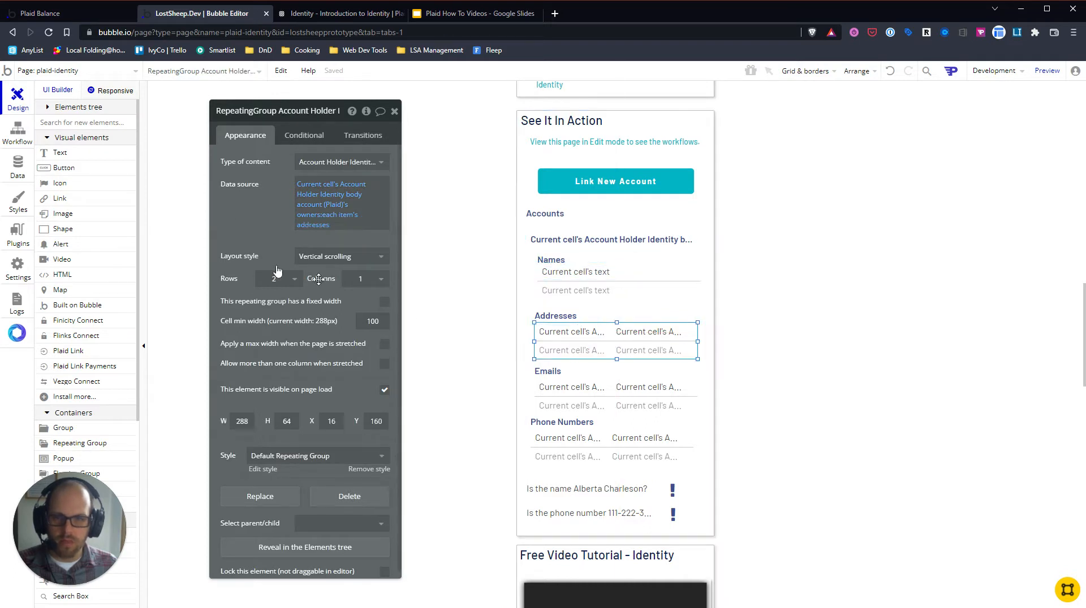
click(591, 338)
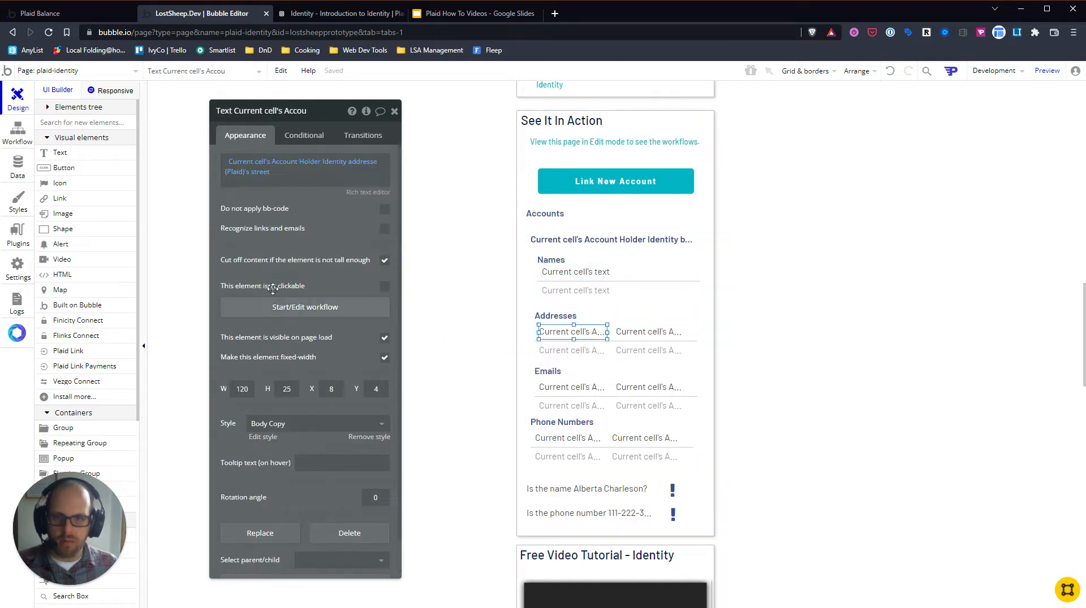
click(263, 177)
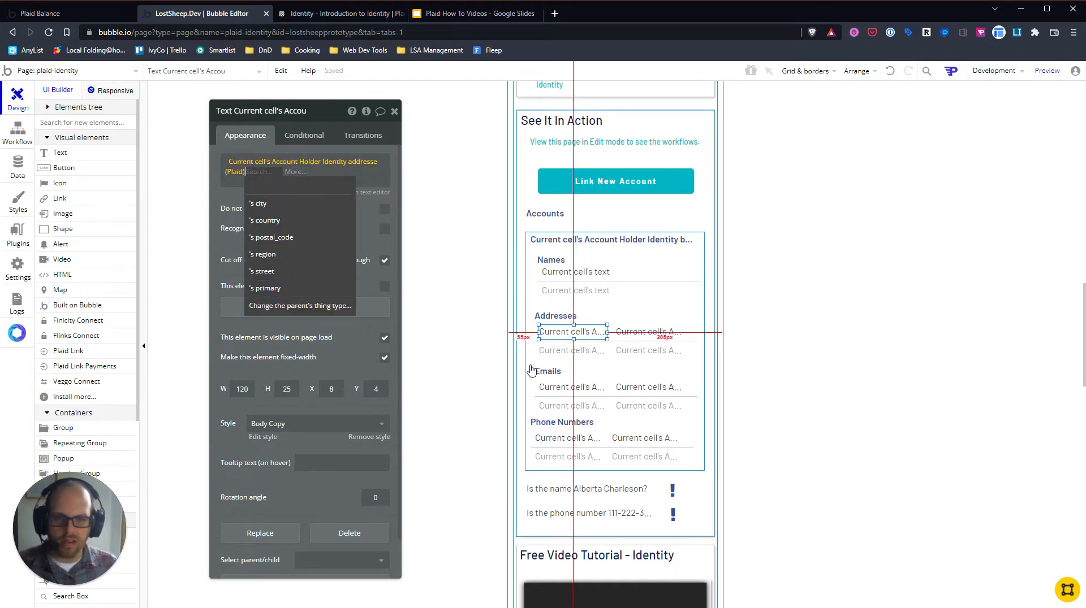
click(584, 334)
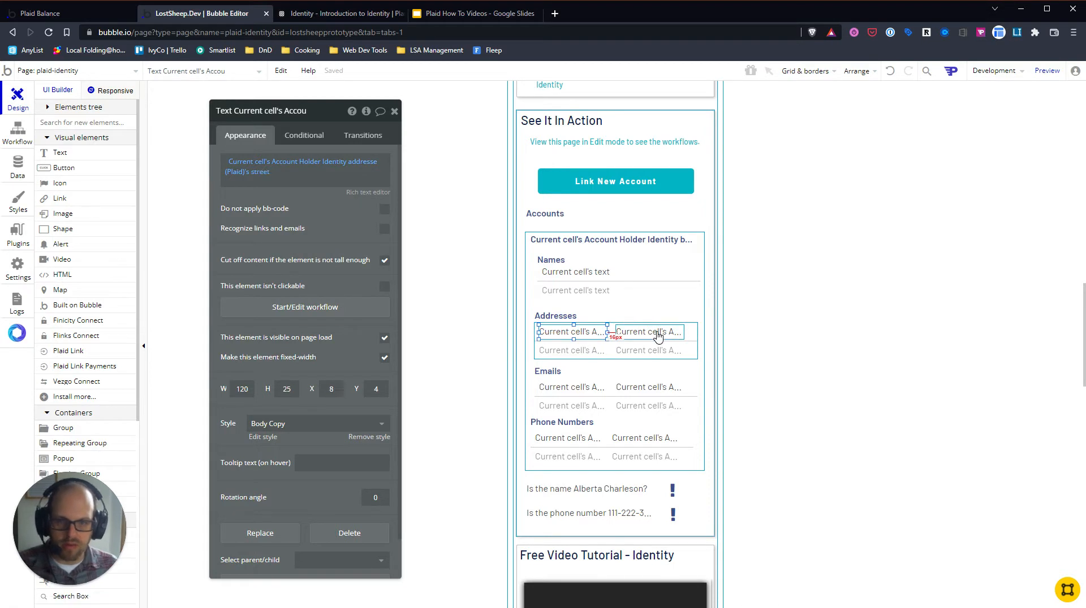
Examine the Emails repeating group's data source and the expressions of its two text elements.
click(584, 390)
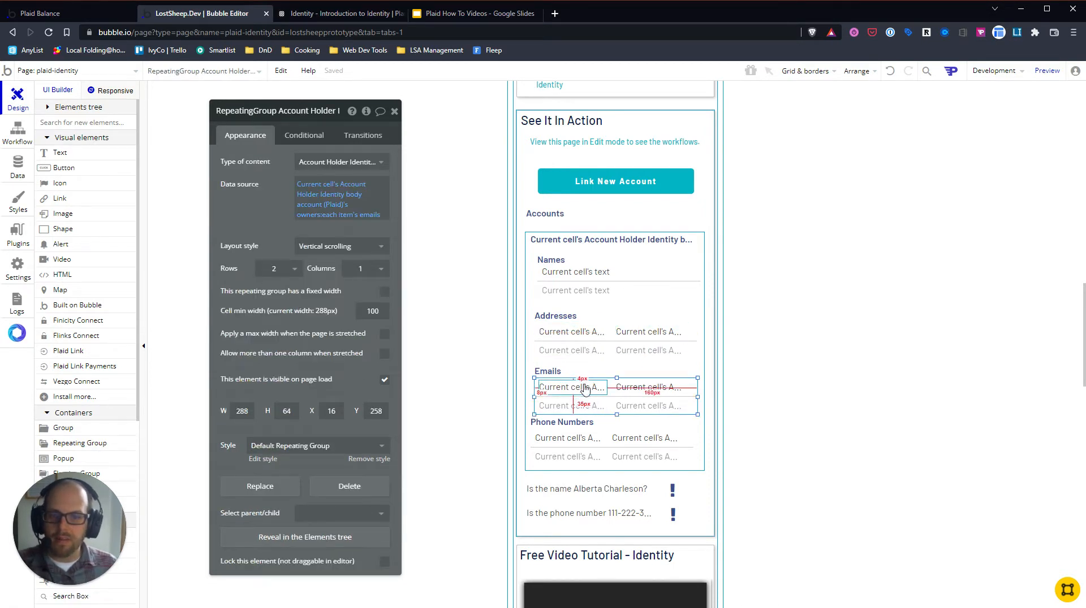
click(574, 386)
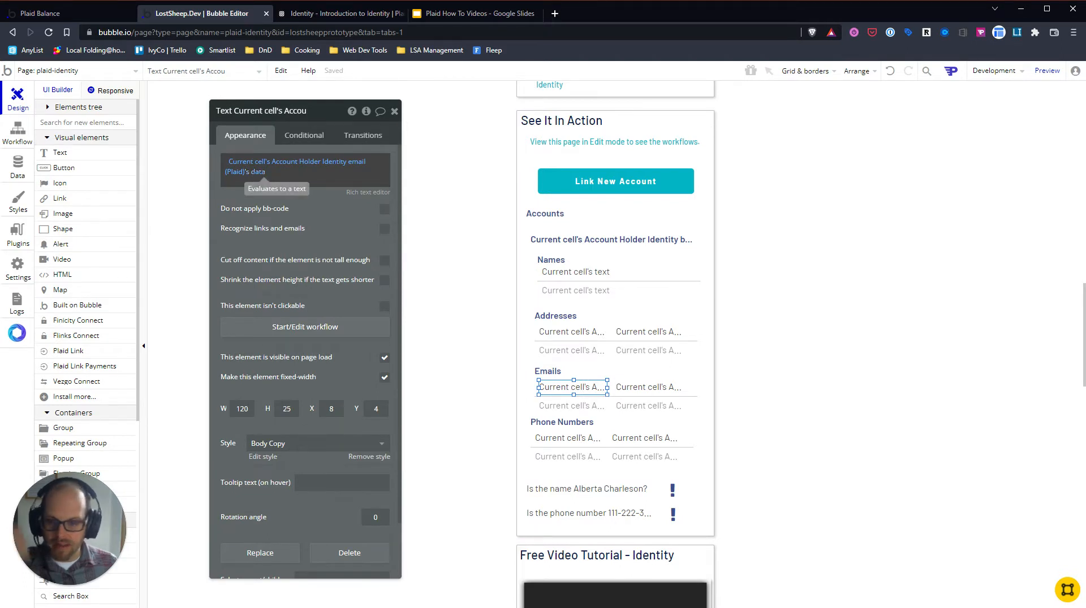
click(635, 387)
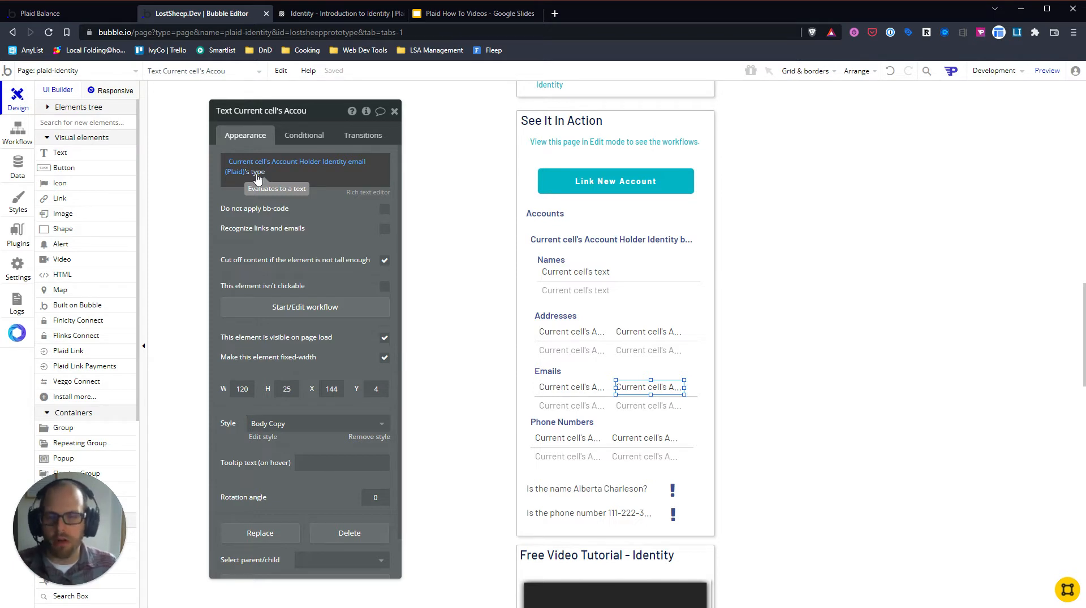
click(258, 177)
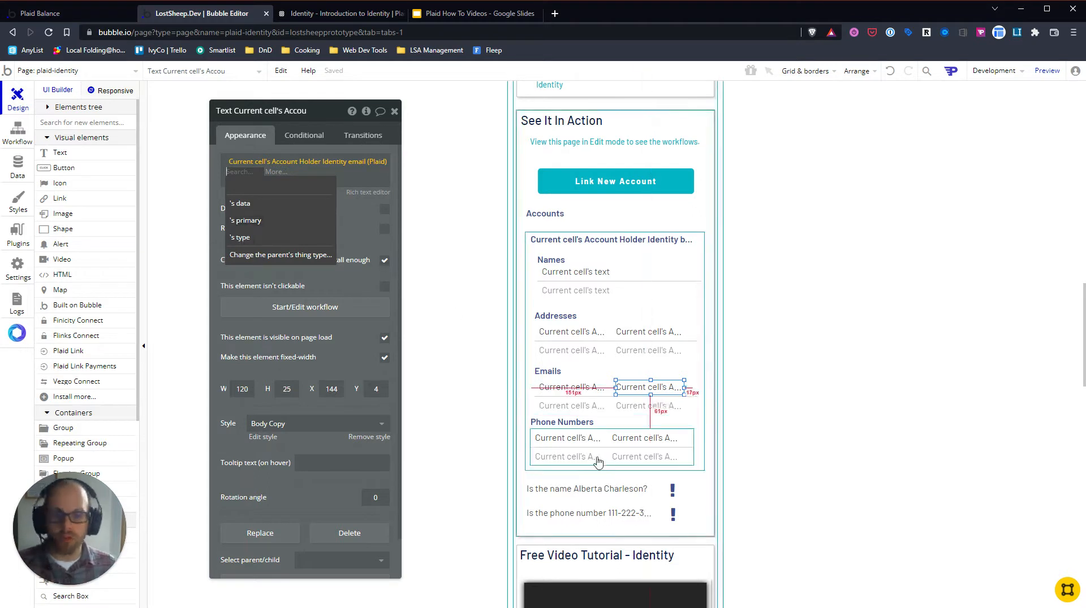
Examine the Phone Numbers repeating group's data source and the fields available to its two text elements.
click(567, 448)
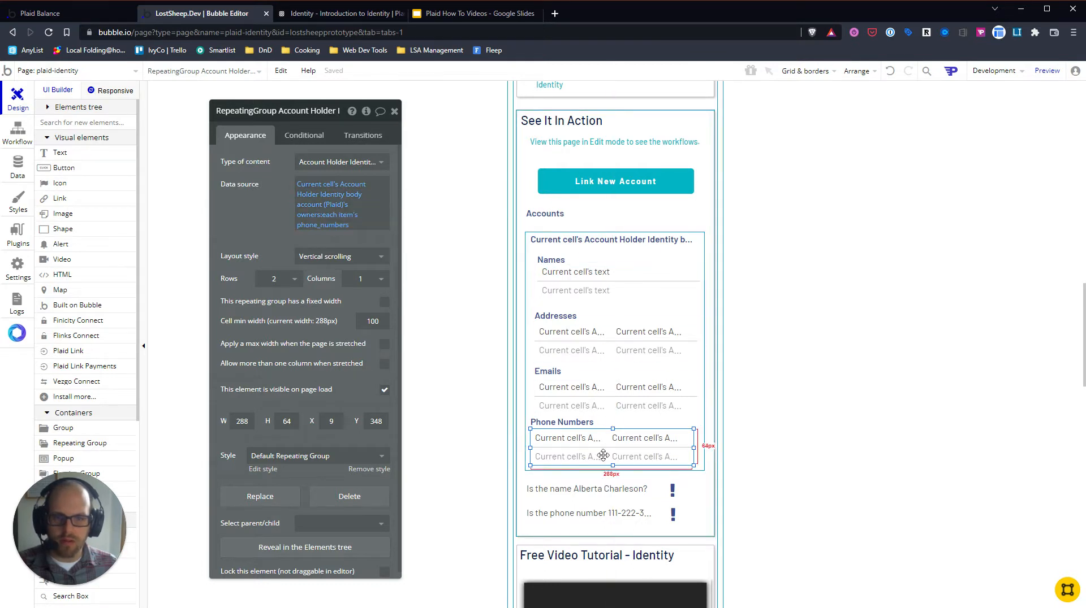
click(584, 439)
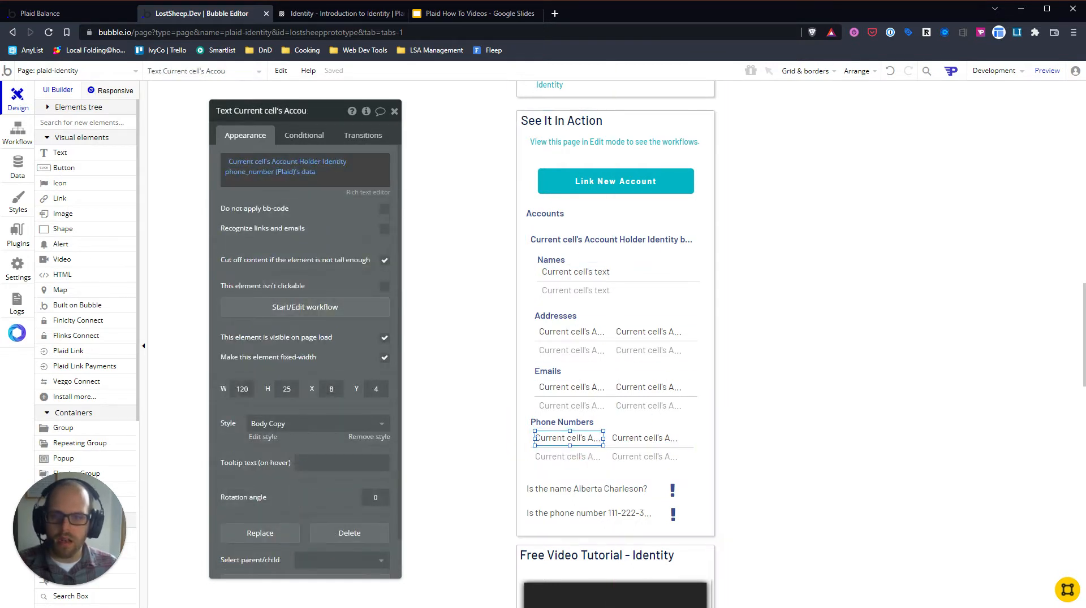
click(652, 439)
click(308, 178)
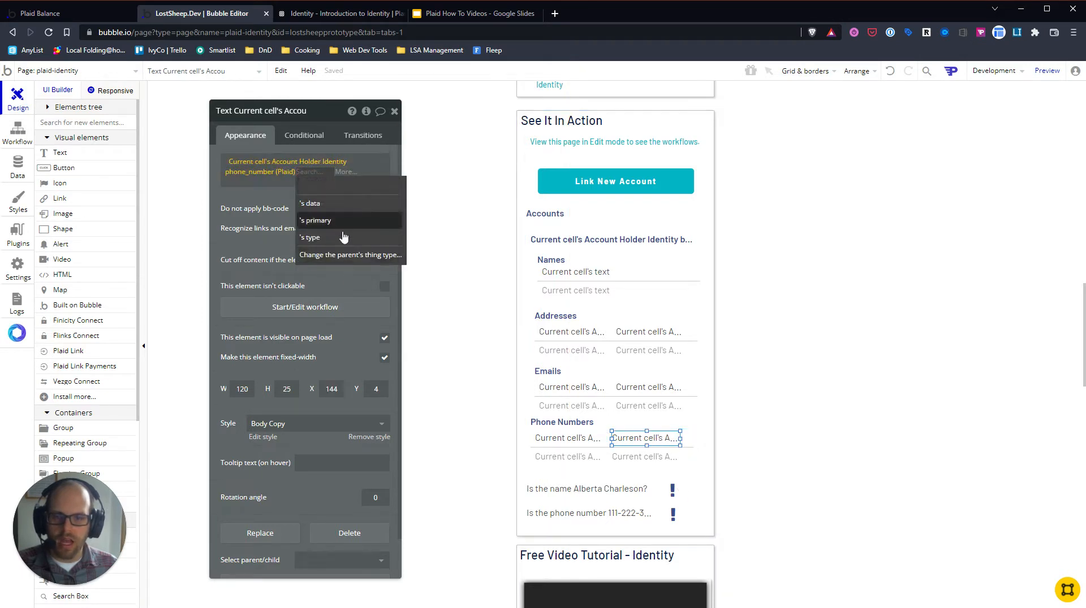
click(640, 461)
drag(640, 462, 622, 308)
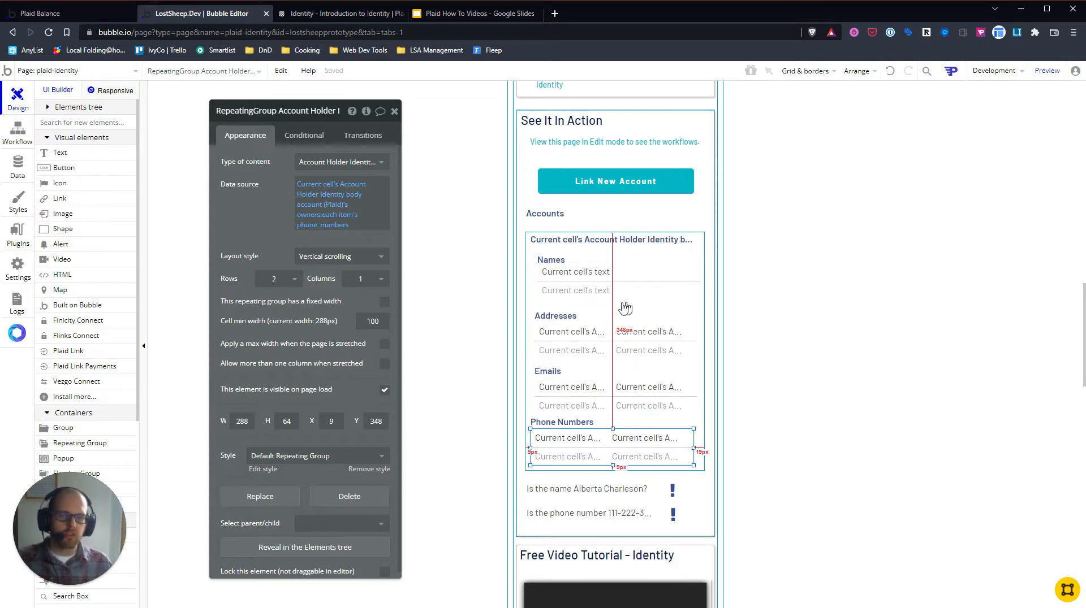
Review the first Names text, the first Addresses text and the outer accounts repeating group's properties.
click(577, 274)
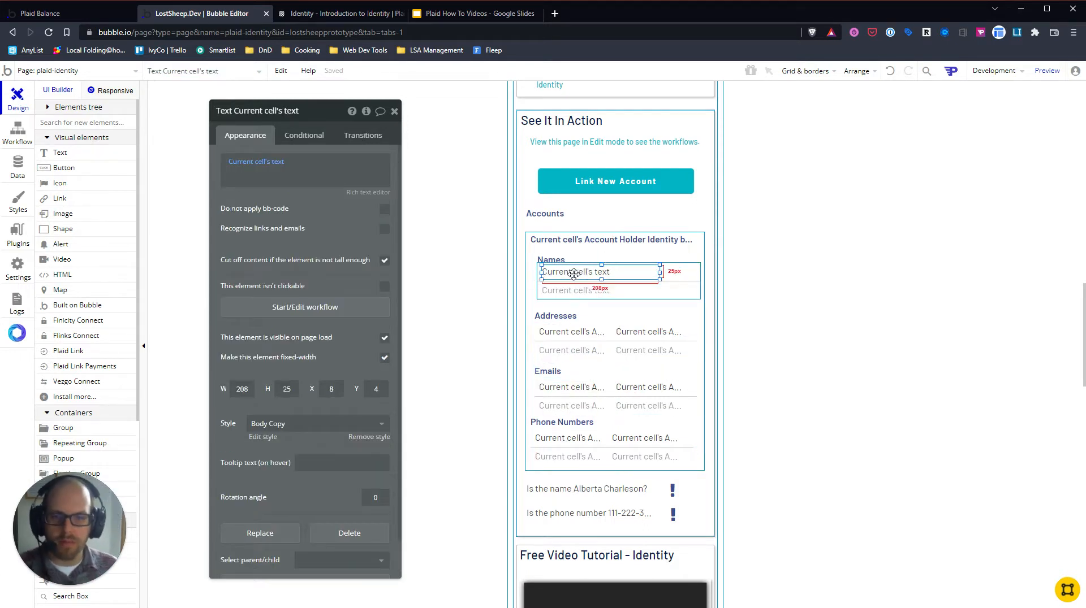
click(585, 336)
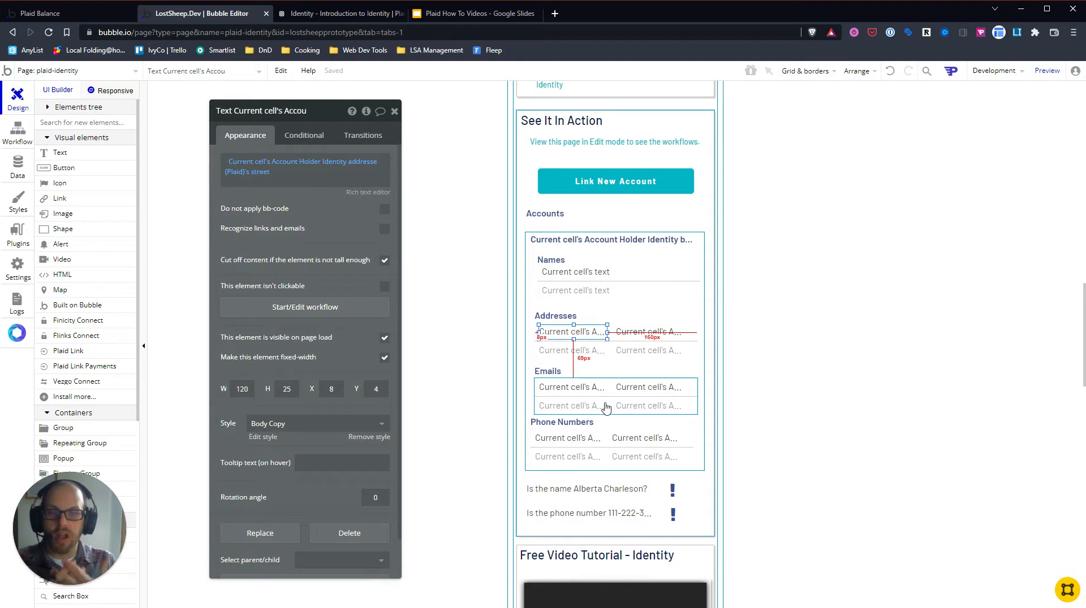
click(531, 268)
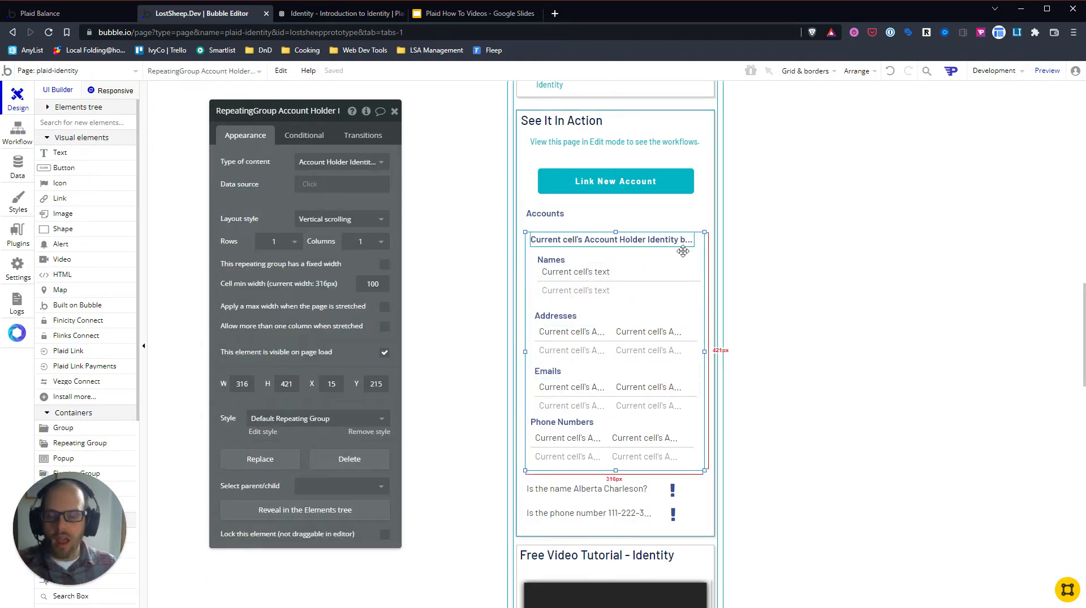
Open the Link New Account button's click workflow and inspect its Create Link Token action settings.
click(604, 191)
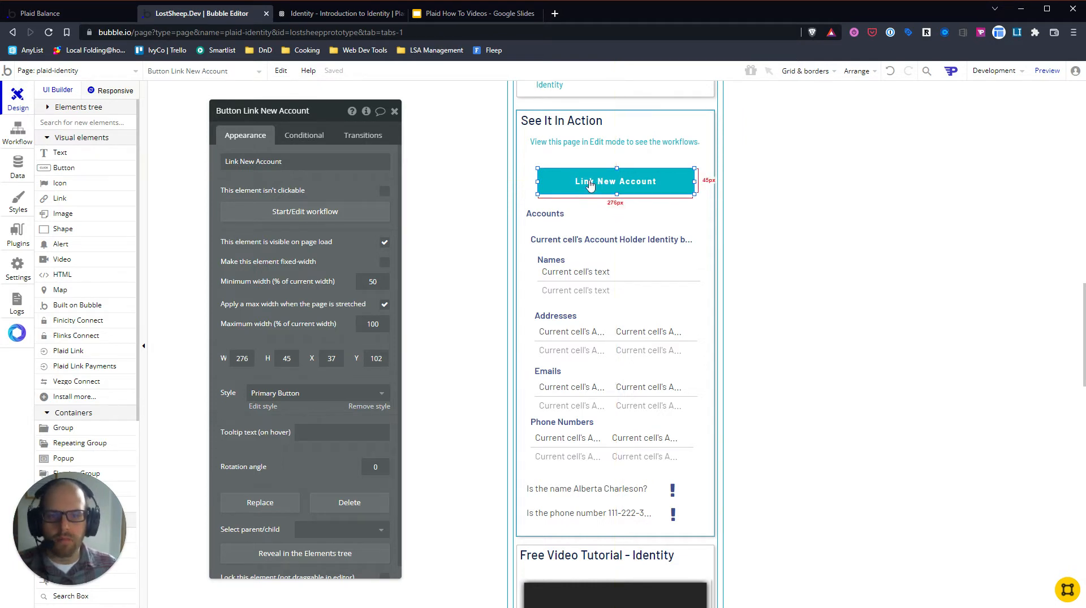
click(22, 138)
click(288, 146)
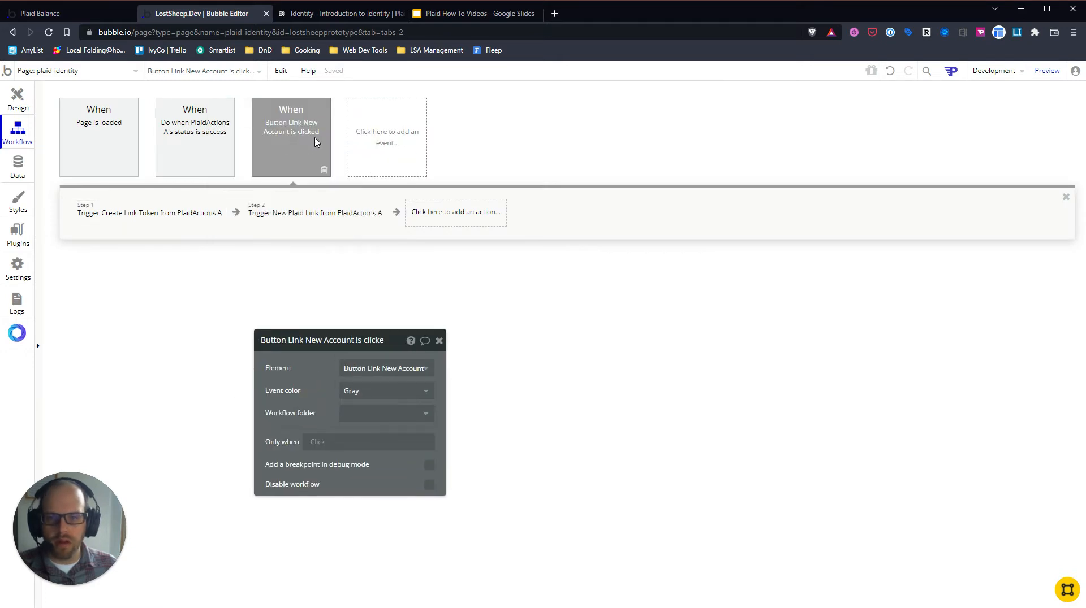
click(143, 211)
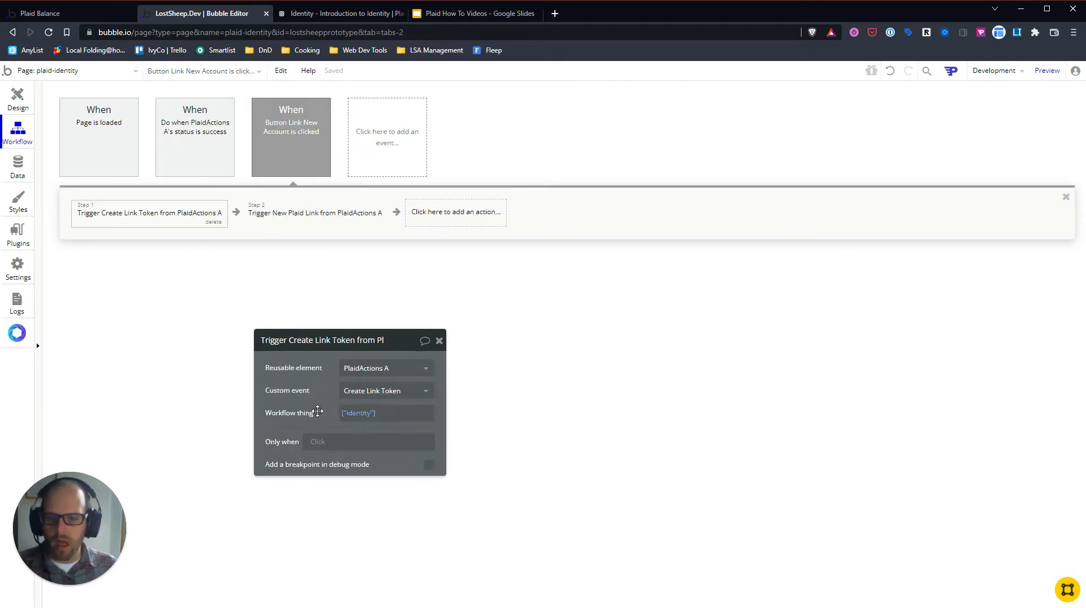
mouse_move(311, 307)
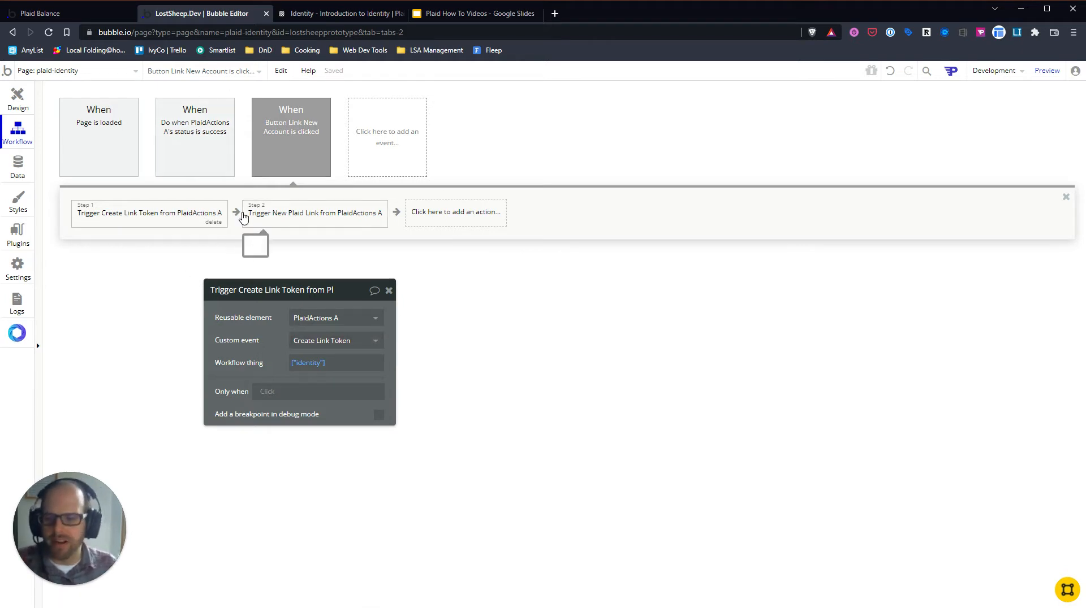
In the workflow for PlaidActions A's status is success, clear the Display list action's data source.
click(182, 141)
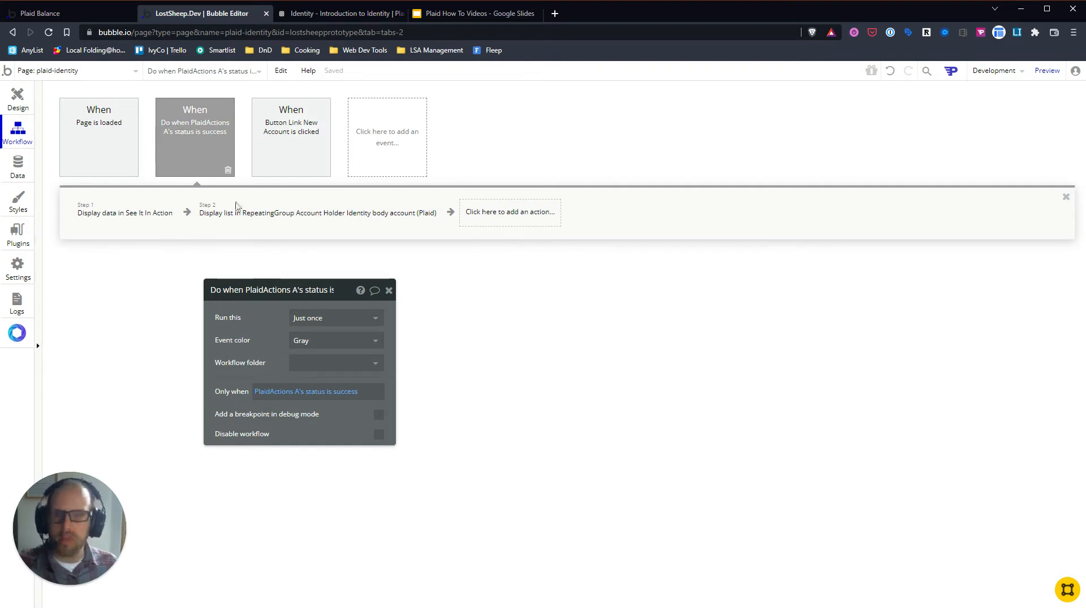
click(105, 224)
click(312, 221)
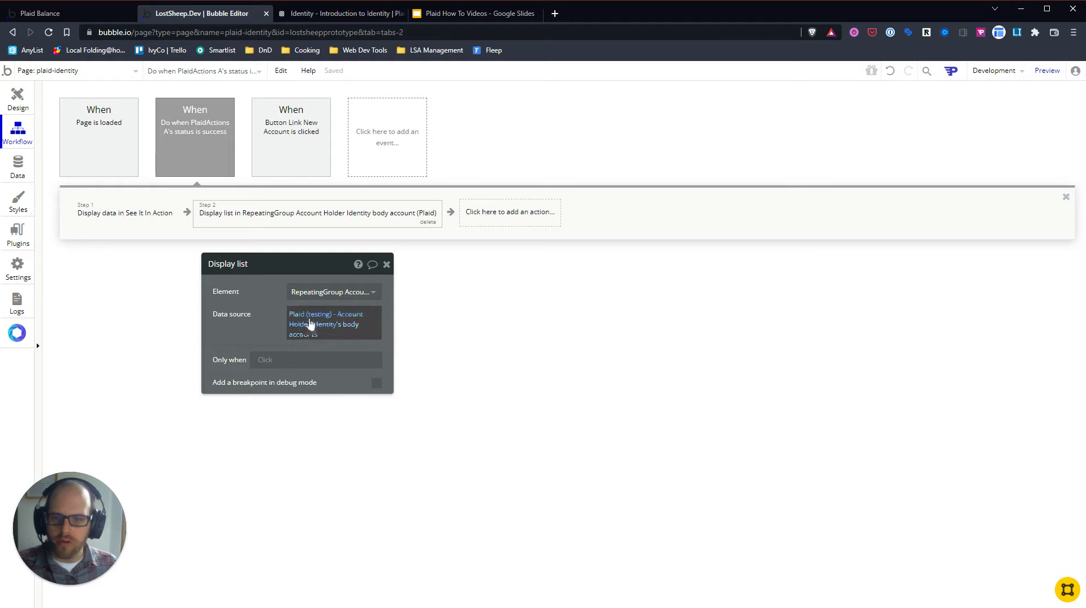
right_click(340, 323)
click(374, 317)
Set the Display list data source to external API data from Plaid (testing) - Account Holder Identity.
click(308, 315)
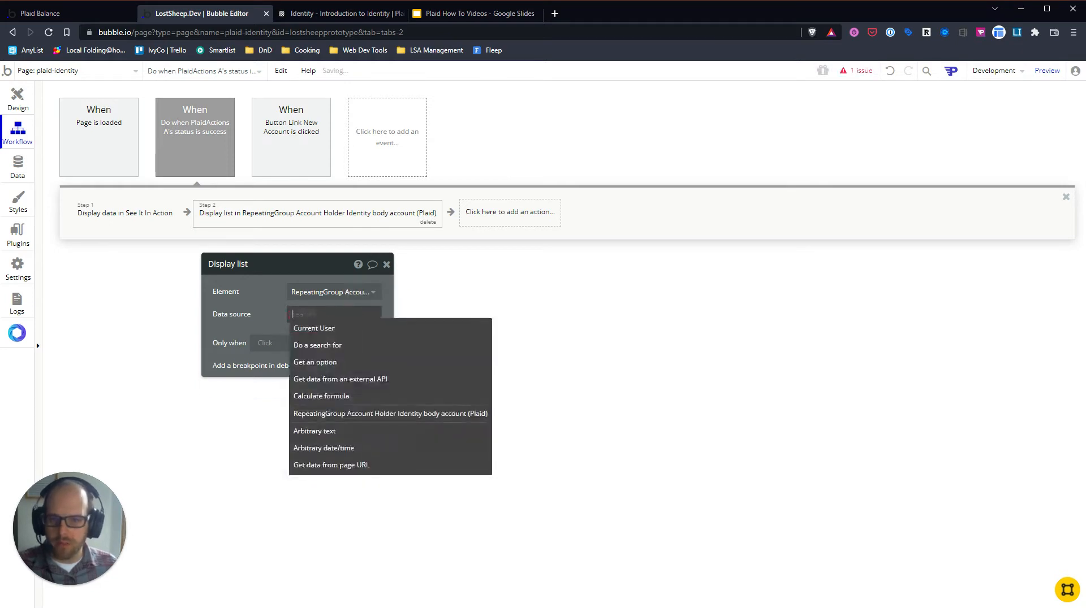
text(get)
click(340, 345)
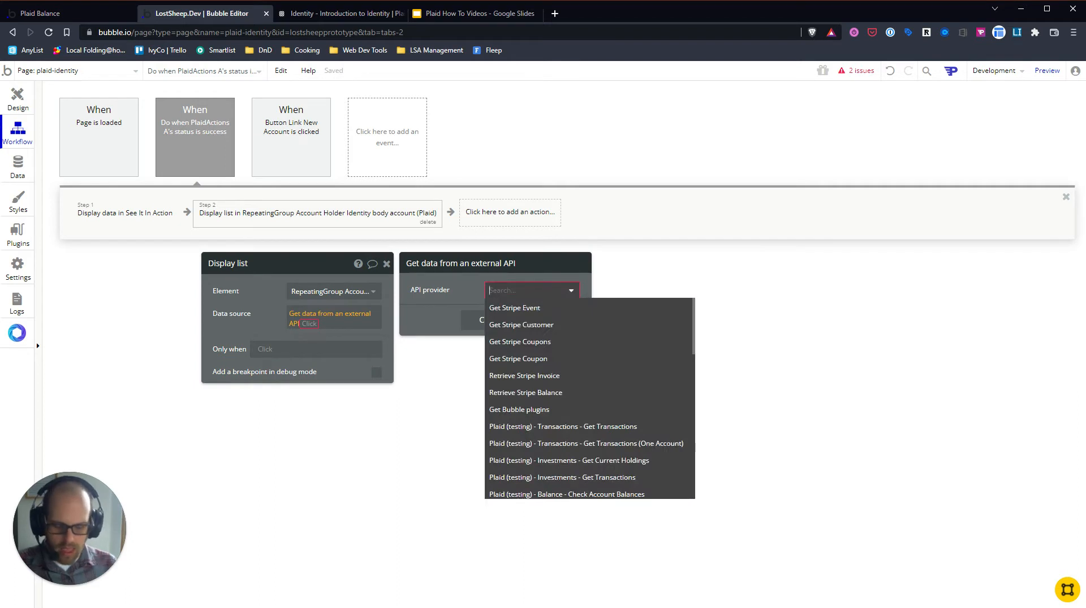
text(iden)
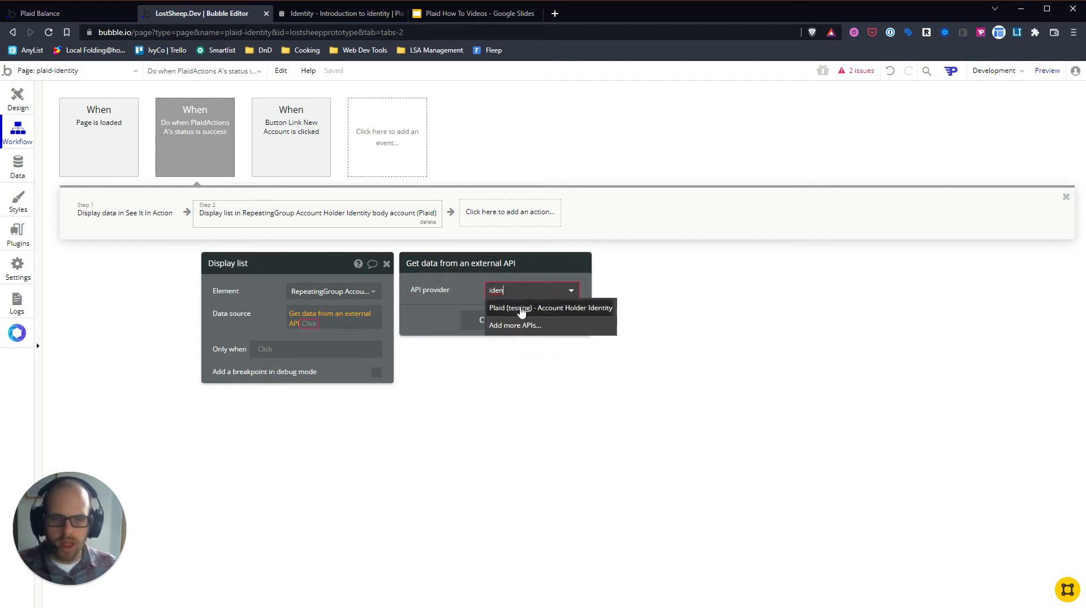
click(564, 311)
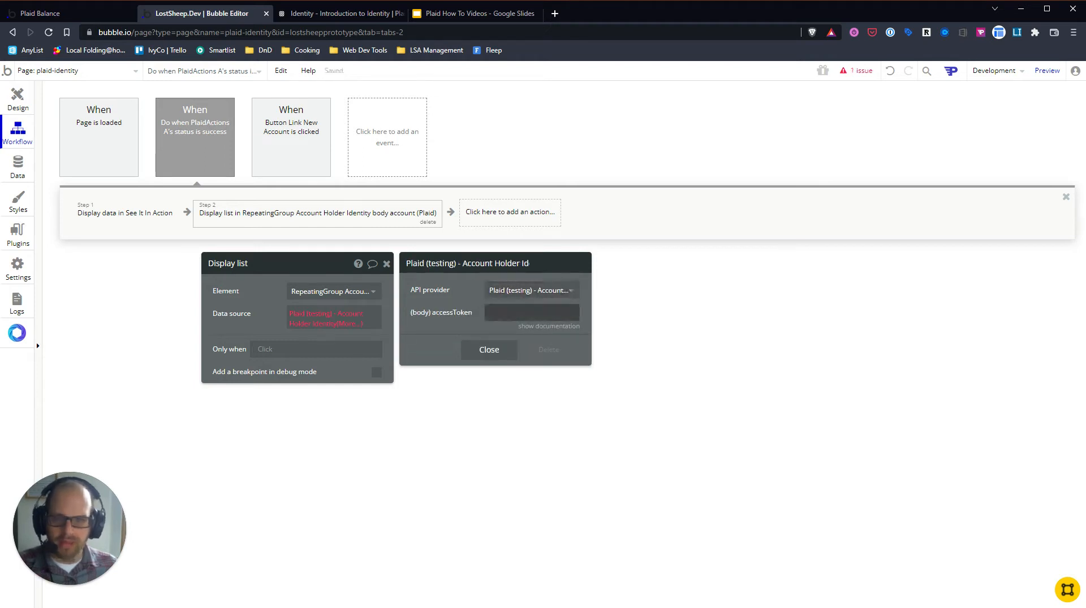
Copy the PlaidActions A's institution expression from the Display data in See It In Action step.
click(568, 313)
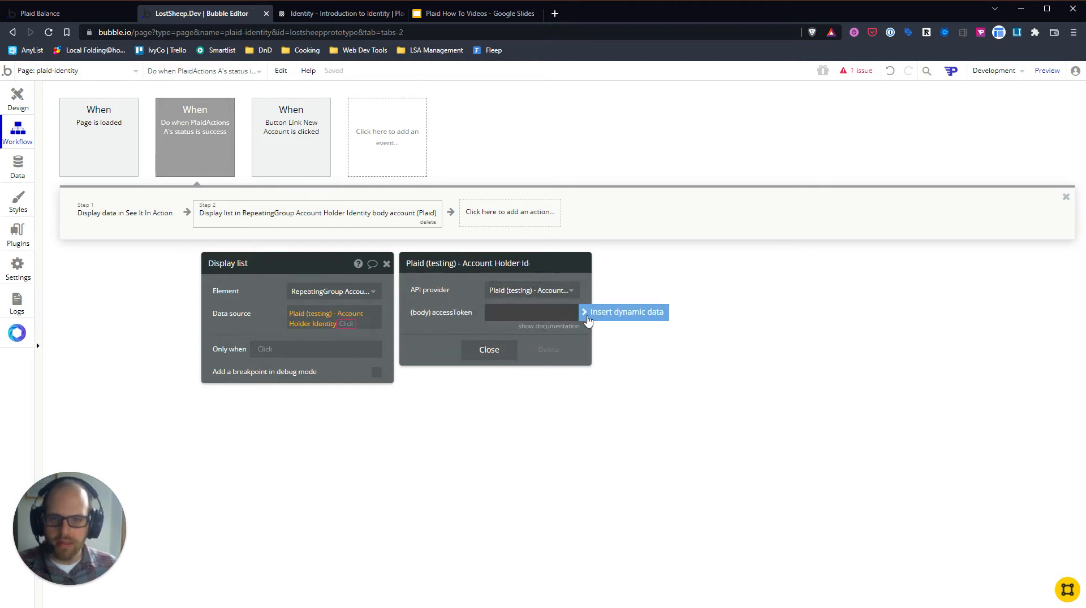
click(94, 214)
right_click(365, 313)
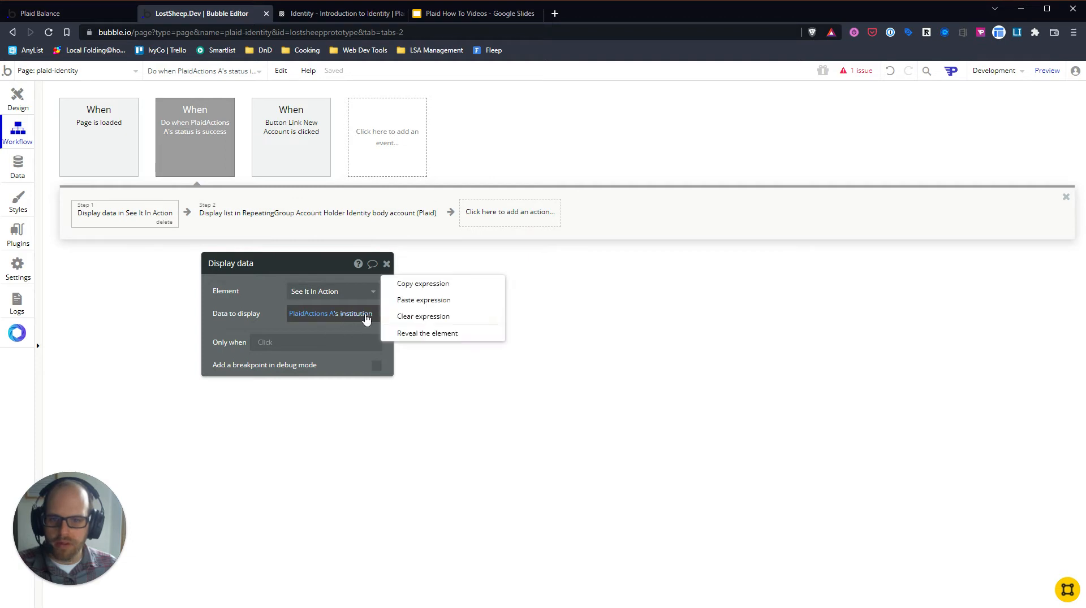
click(439, 282)
In the Display list action's data source, set the accessToken body parameter to PlaidActions A's institution's access token.
click(317, 213)
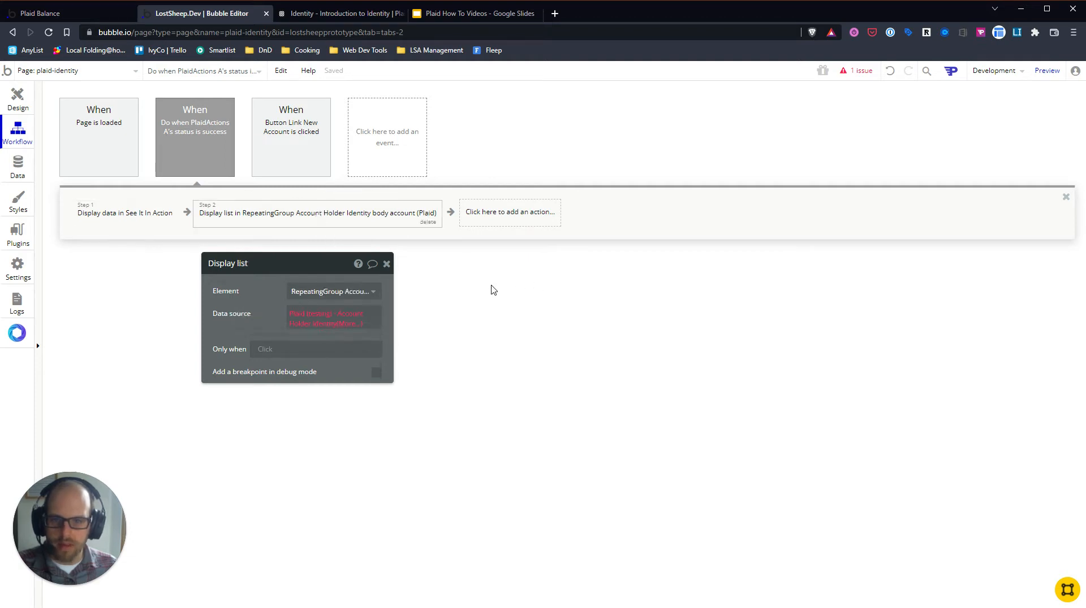
click(320, 318)
right_click(571, 313)
click(615, 311)
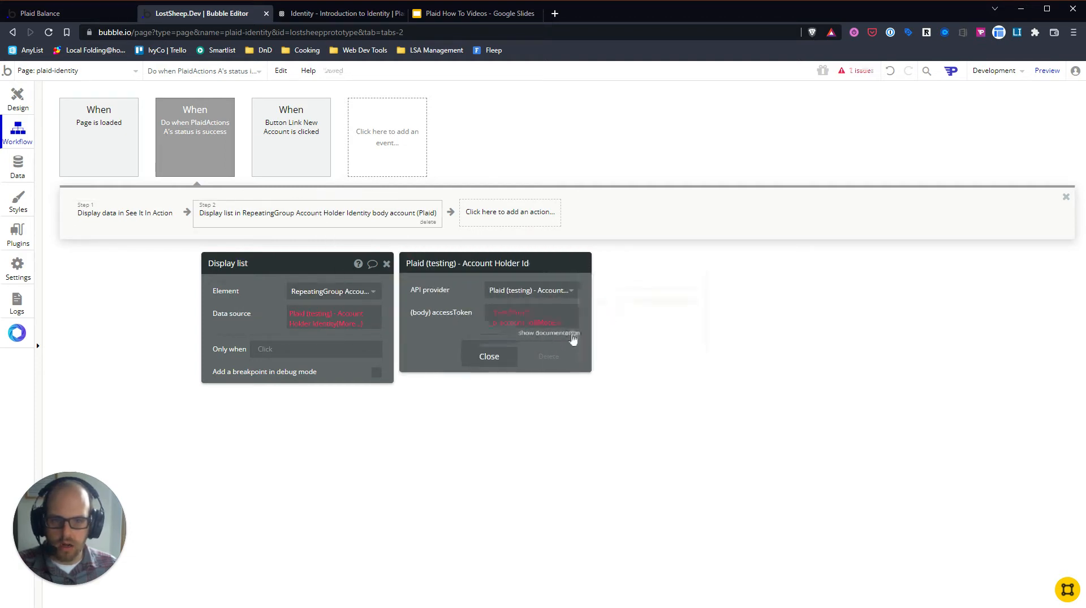
right_click(563, 313)
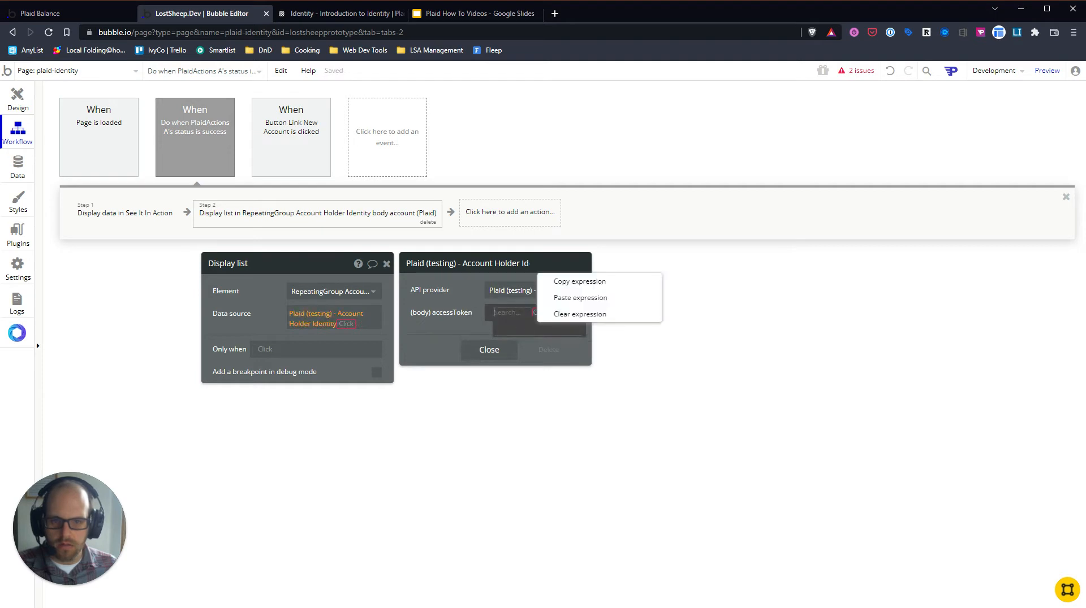
click(570, 295)
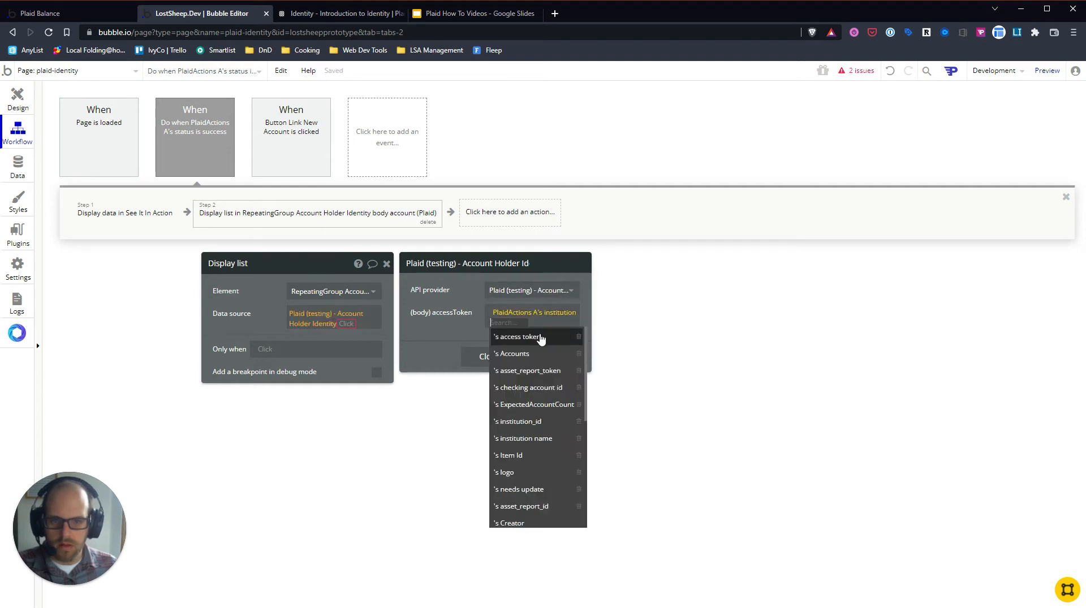
click(458, 345)
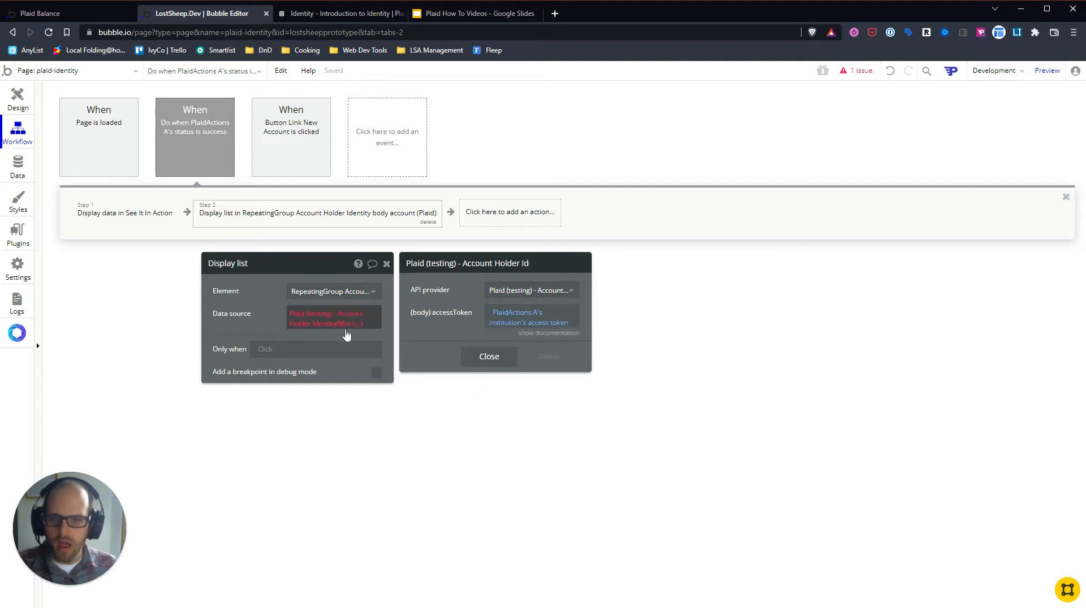
Extend the Display list data source to Plaid (testing) - Account Holder Identity's body accounts.
click(305, 327)
click(371, 338)
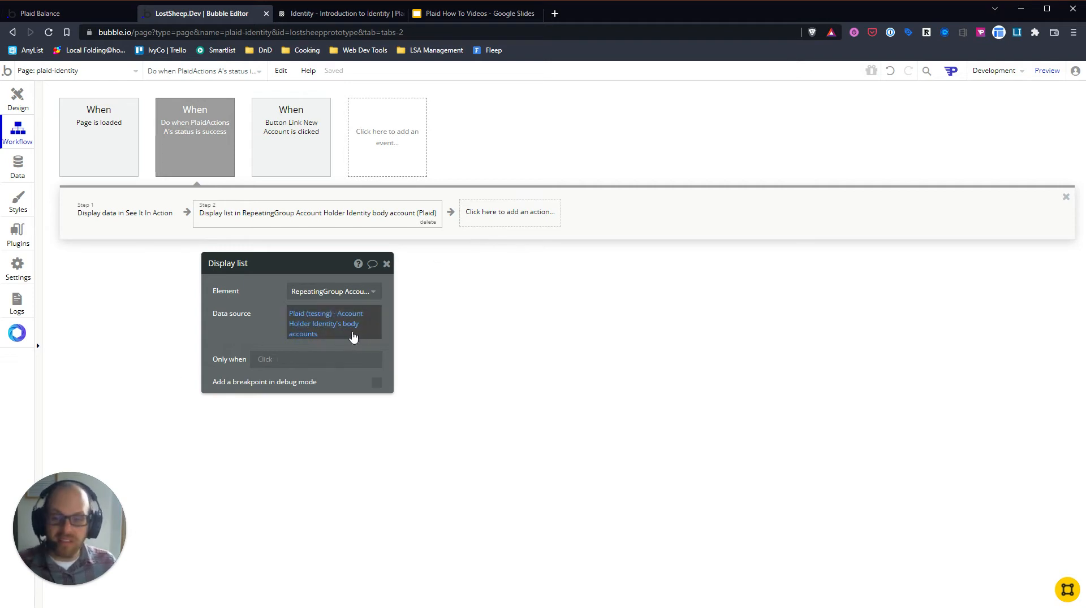
mouse_move(353, 338)
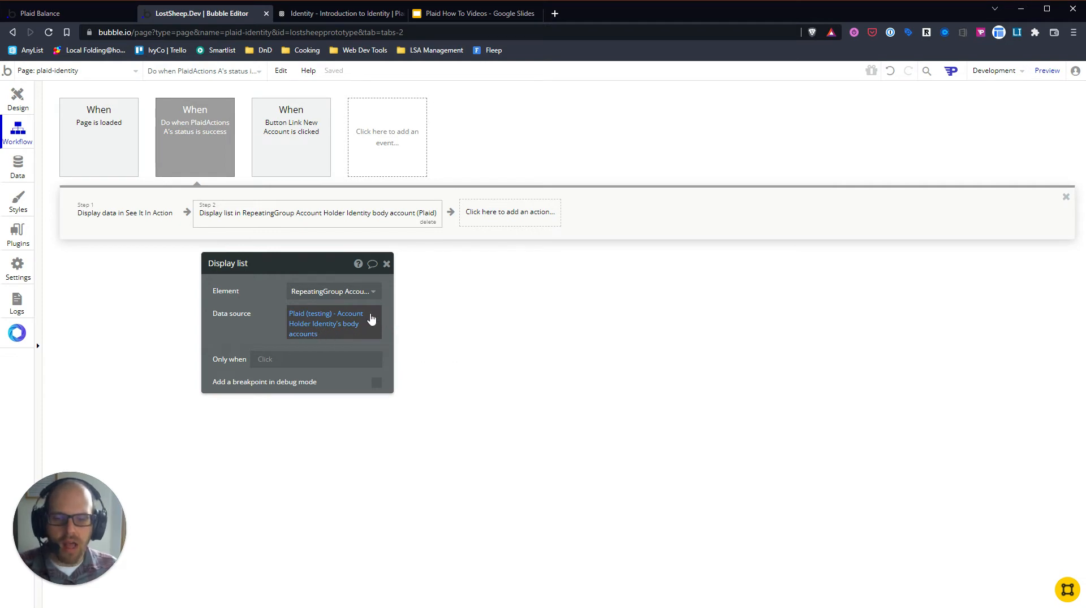
Return to the page design, then switch to the Plaid Identity test page in the browser and reload it.
click(17, 99)
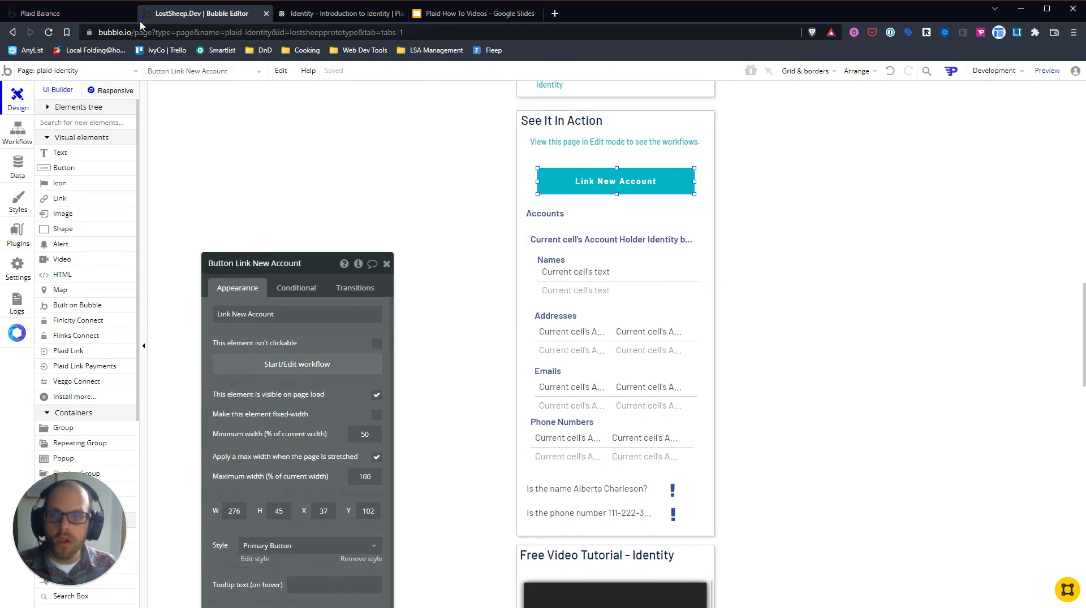
click(33, 17)
key(F5)
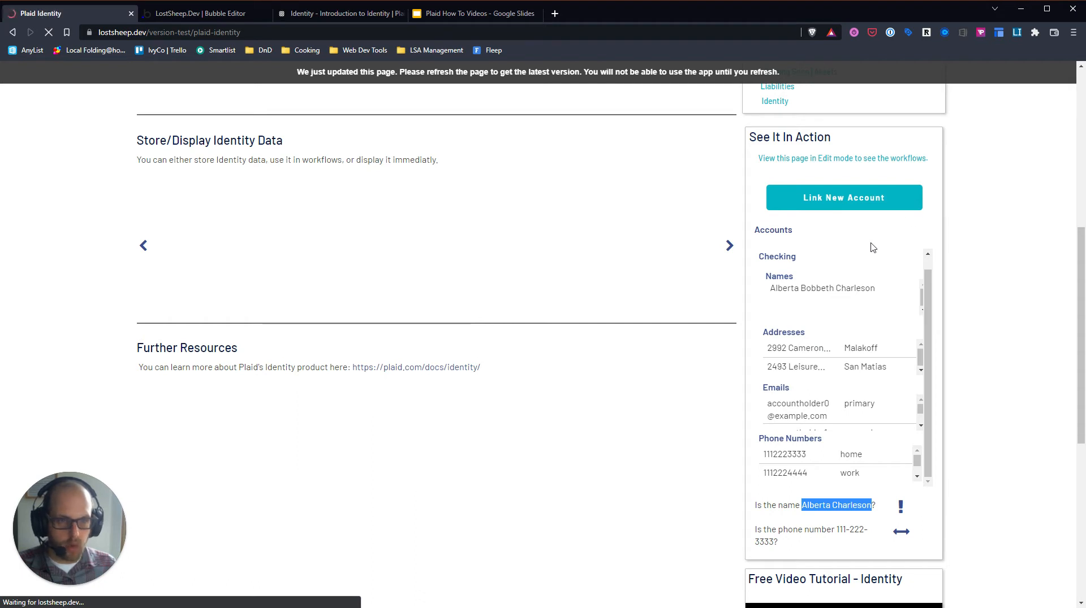
Start linking a new account through Plaid and choose Wells Fargo as the bank.
click(840, 204)
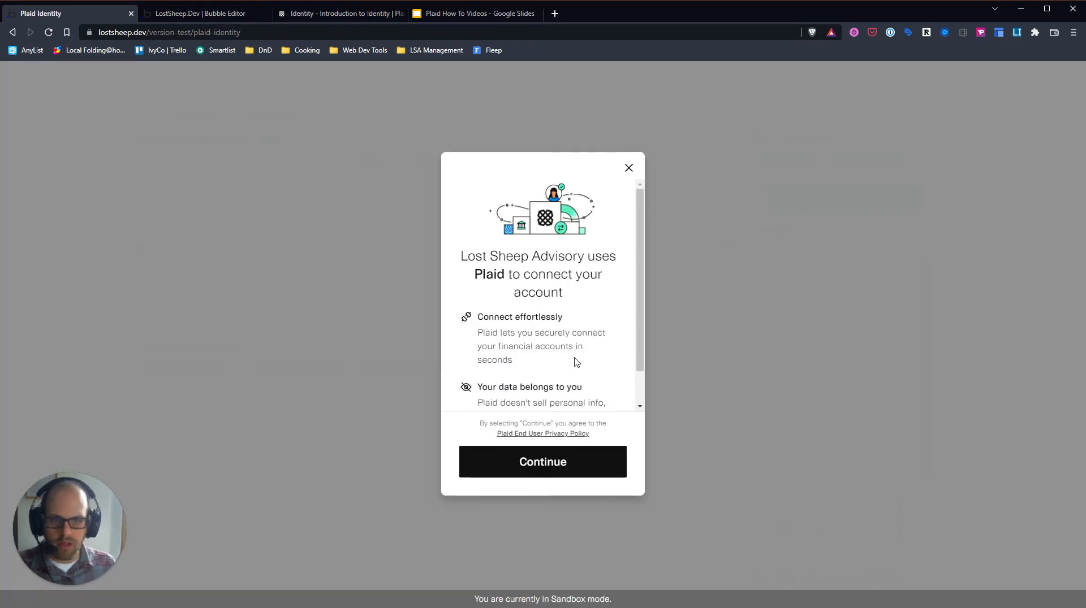
click(531, 461)
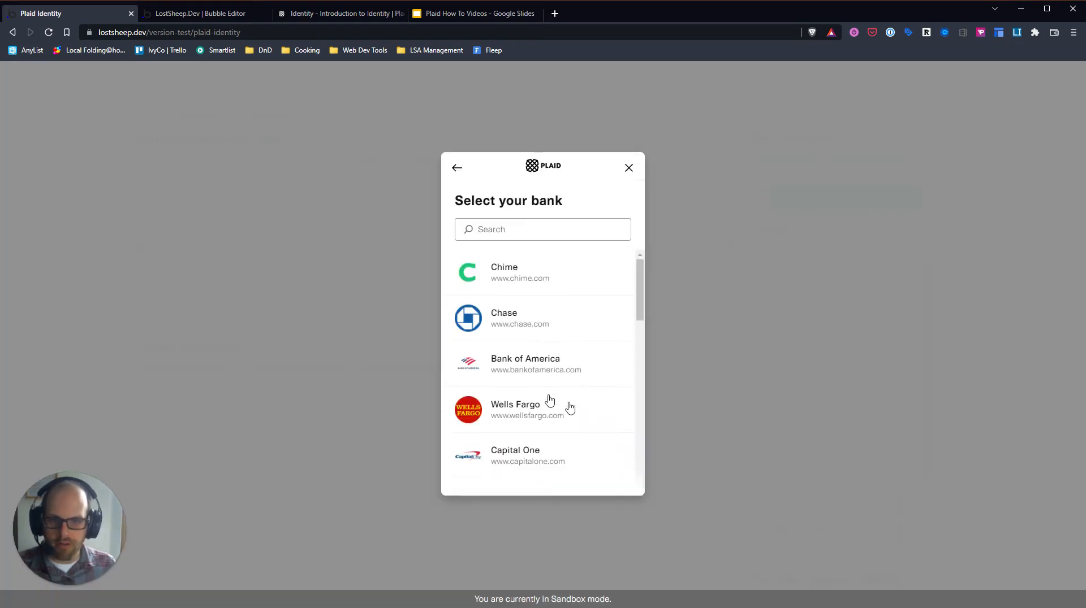
scroll(543, 396, down, 2)
click(555, 311)
click(526, 339)
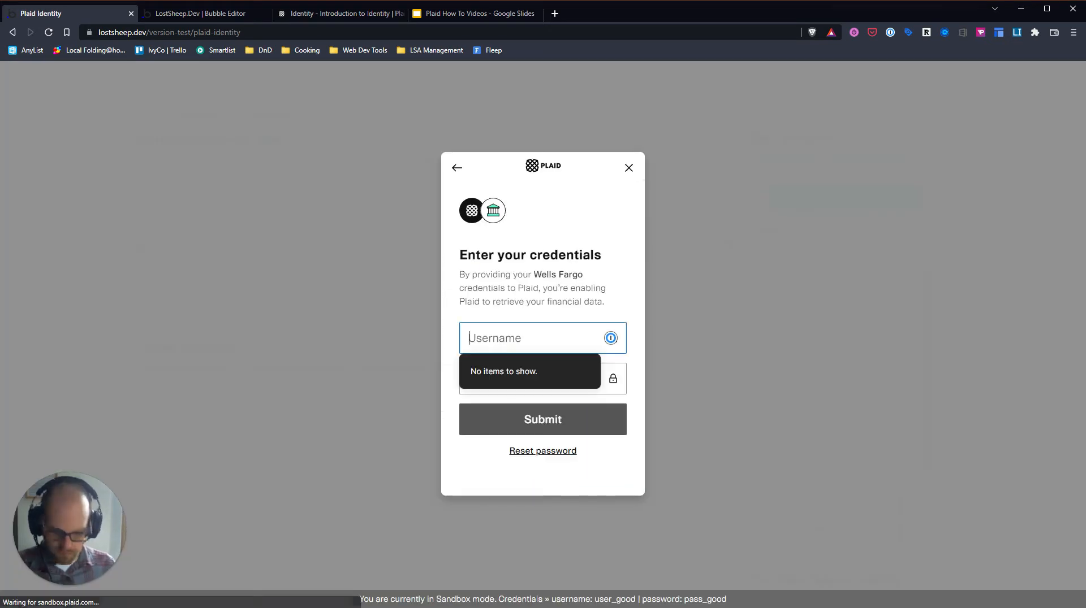
Enter the sandbox username user_good and the account password, and submit the bank credentials.
text(user_good)
key(Tab)
text(pass_)
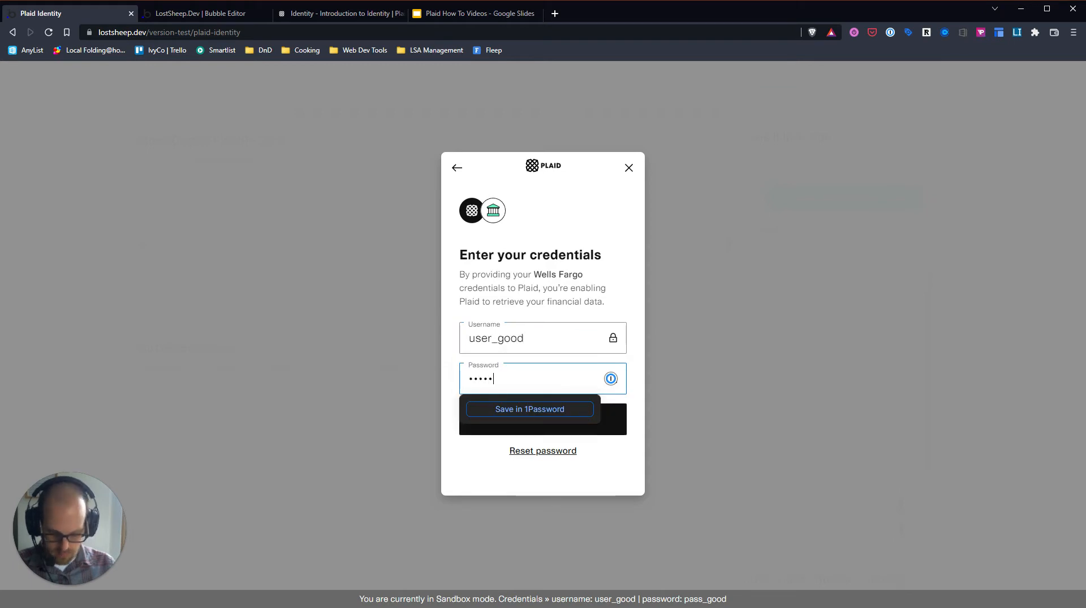
text(good)
key(Return)
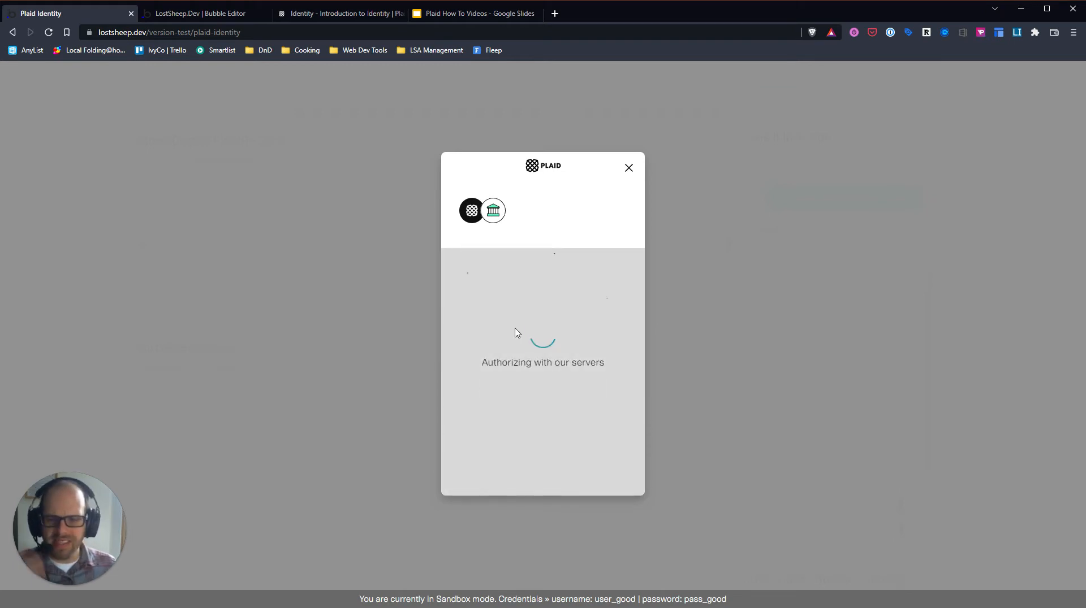
Share the Plaid Checking account and complete the account linking.
click(537, 341)
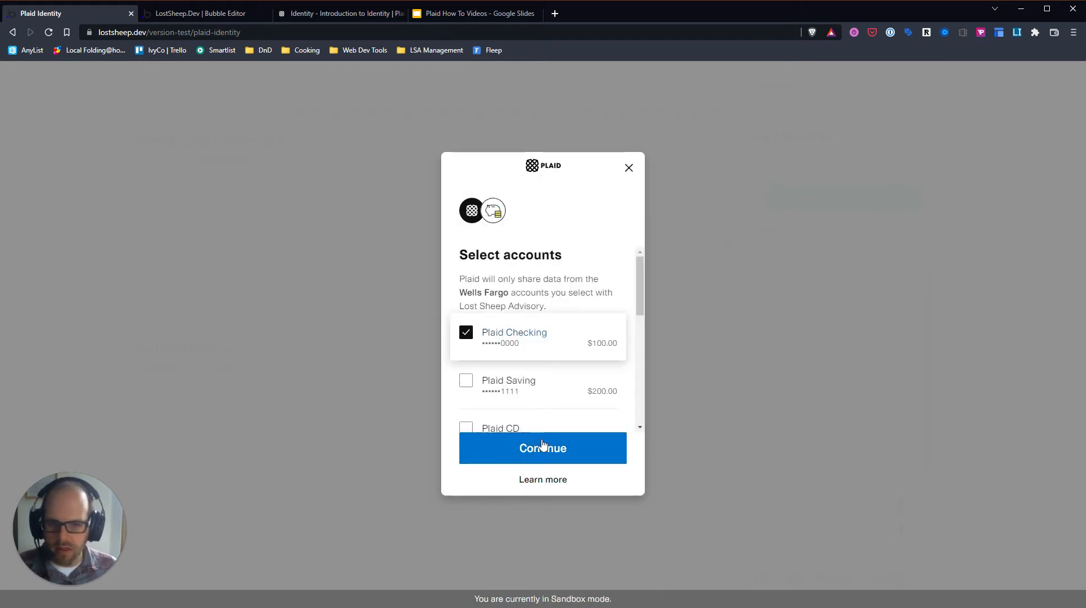
click(542, 447)
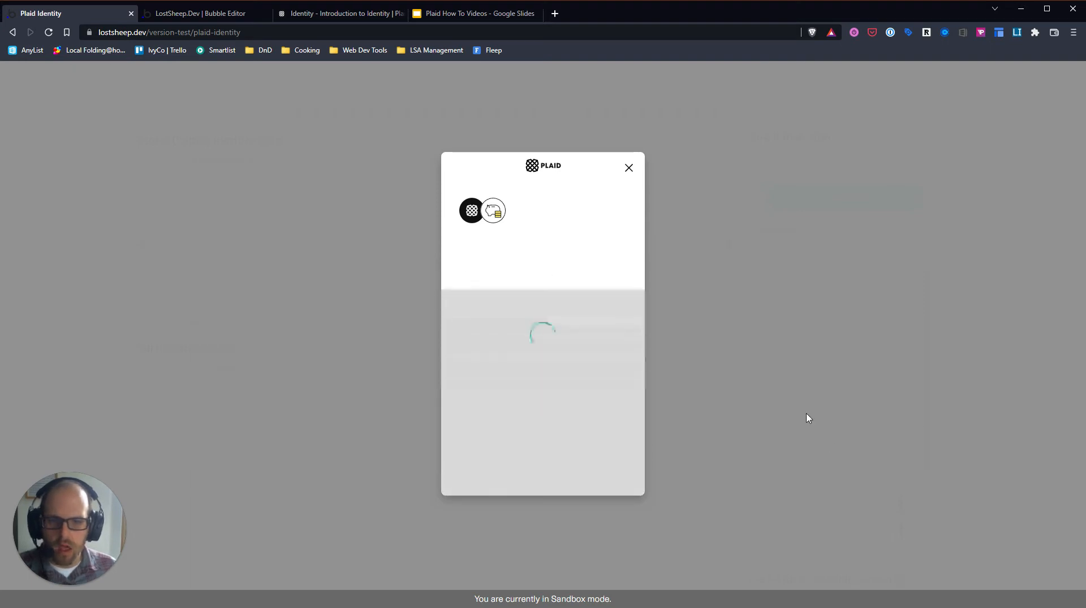
click(565, 475)
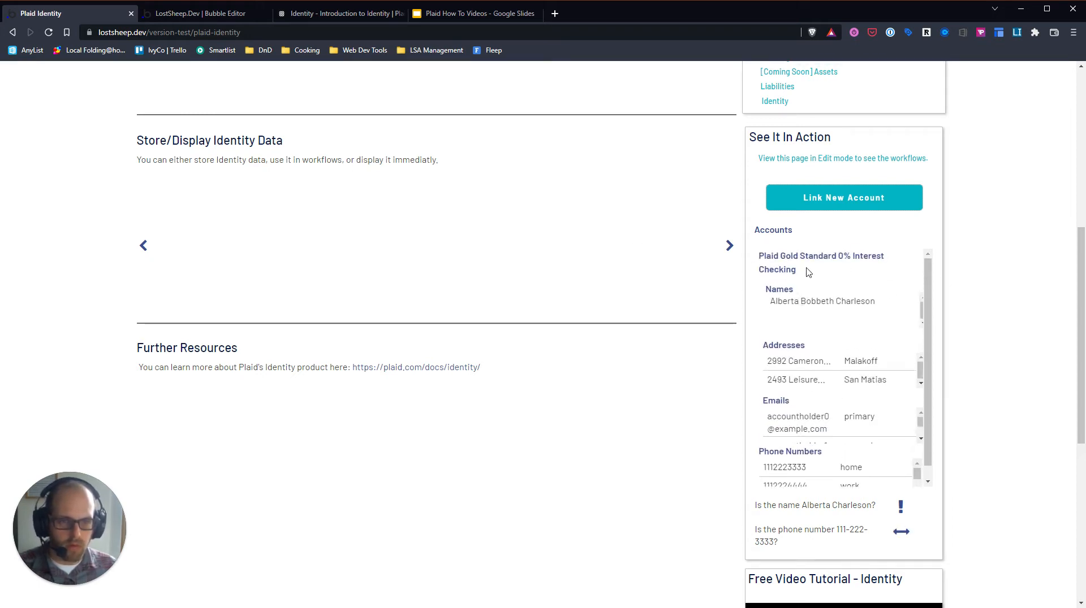
Examine the linked account's title and the contents of the Accounts list in See It In Action.
drag(808, 272, 759, 256)
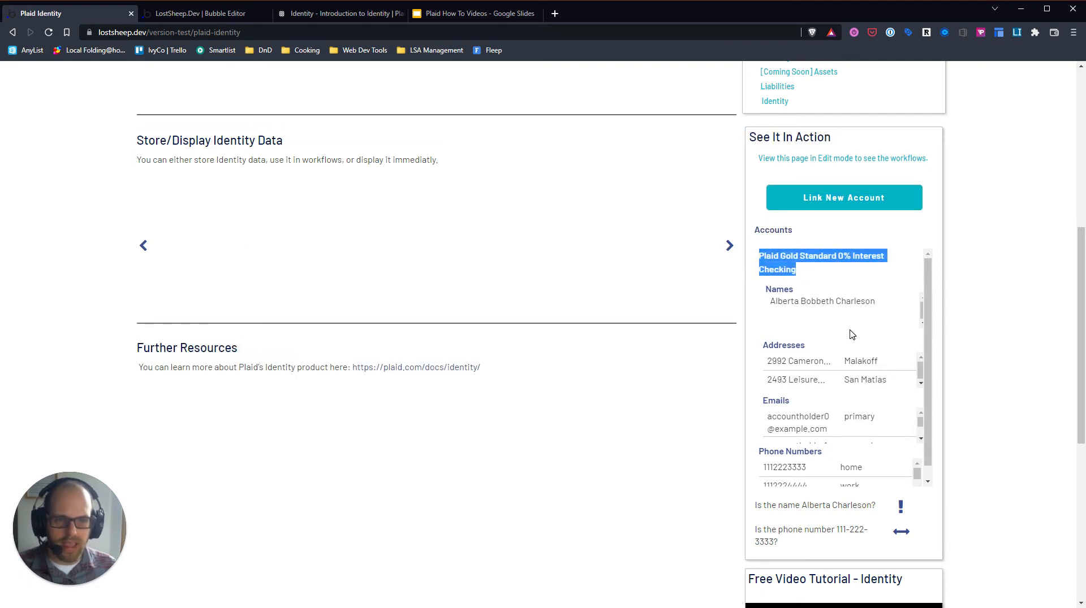
scroll(851, 334, down, 1)
scroll(987, 330, down, 2)
scroll(1000, 340, up, 3)
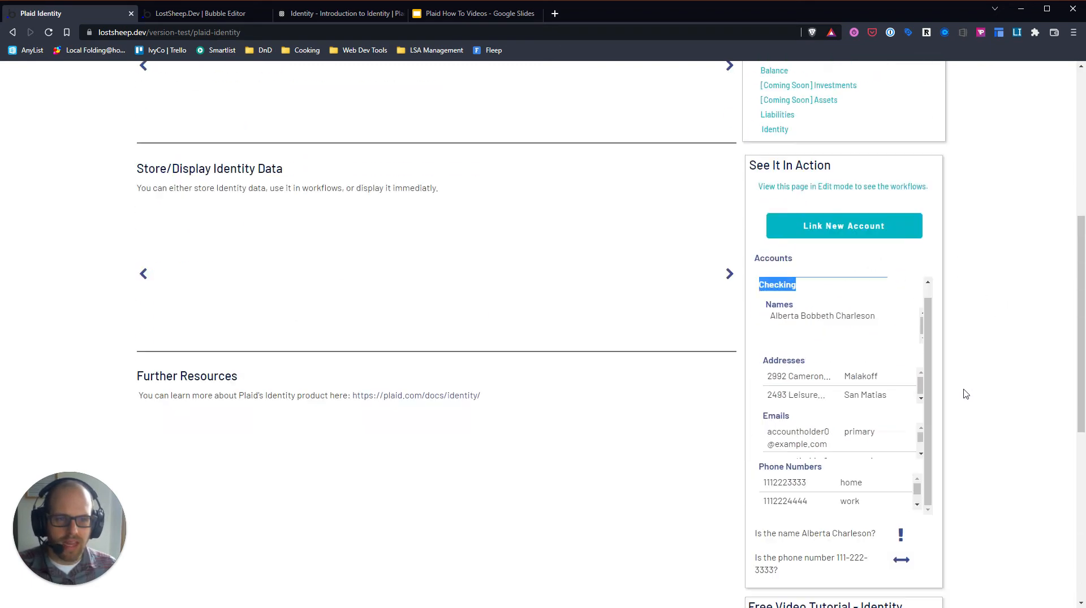
scroll(965, 396, down, 5)
scroll(819, 322, up, 4)
click(757, 272)
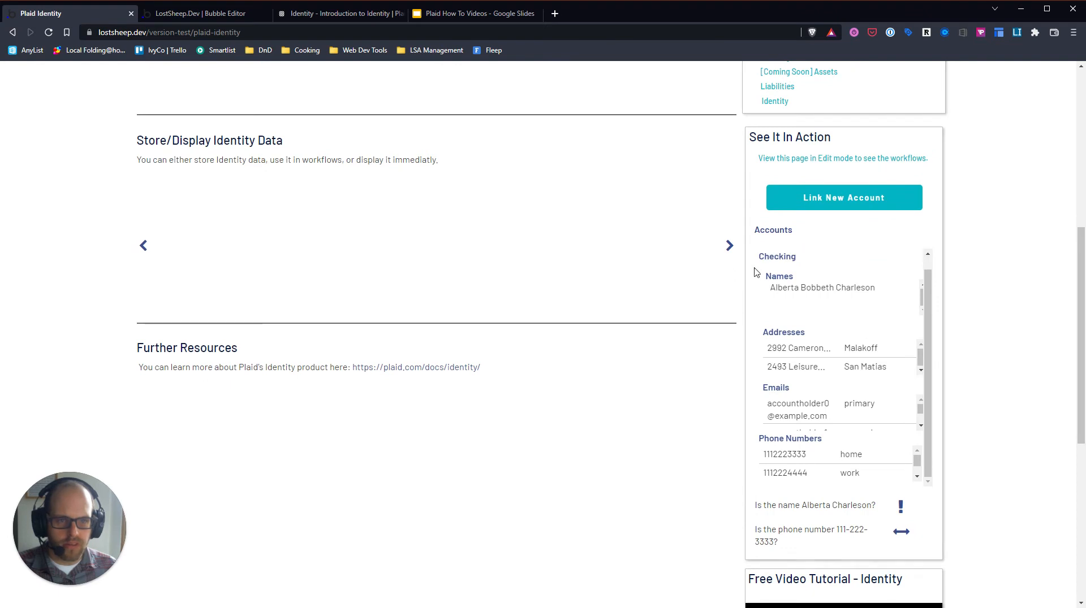
Review the linked account's names, addresses, emails and phone numbers.
triple_click(817, 288)
scroll(850, 303, down, 1)
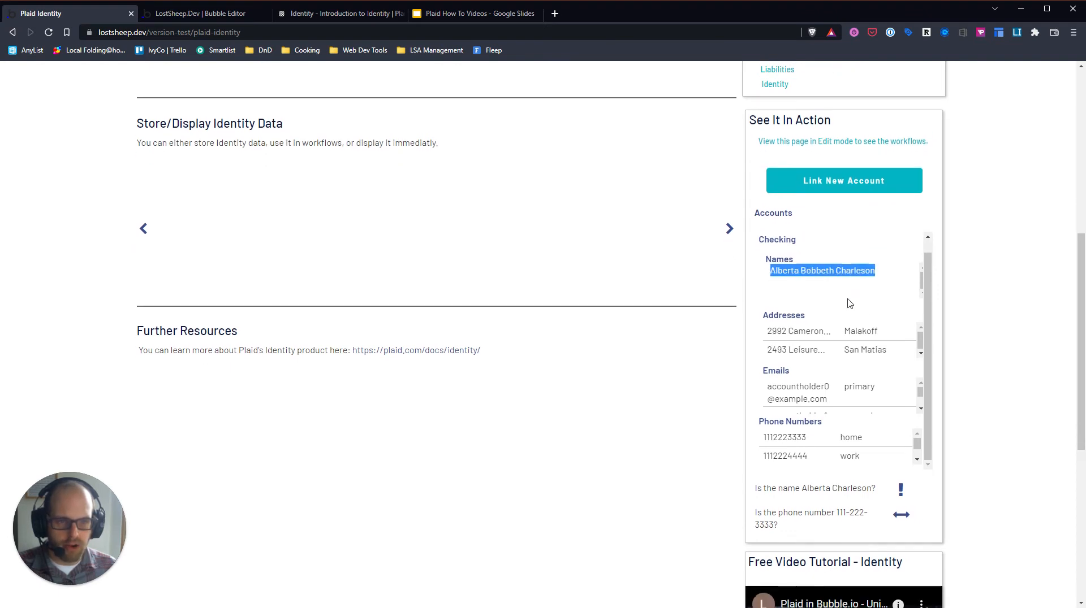
scroll(850, 303, down, 2)
double_click(792, 244)
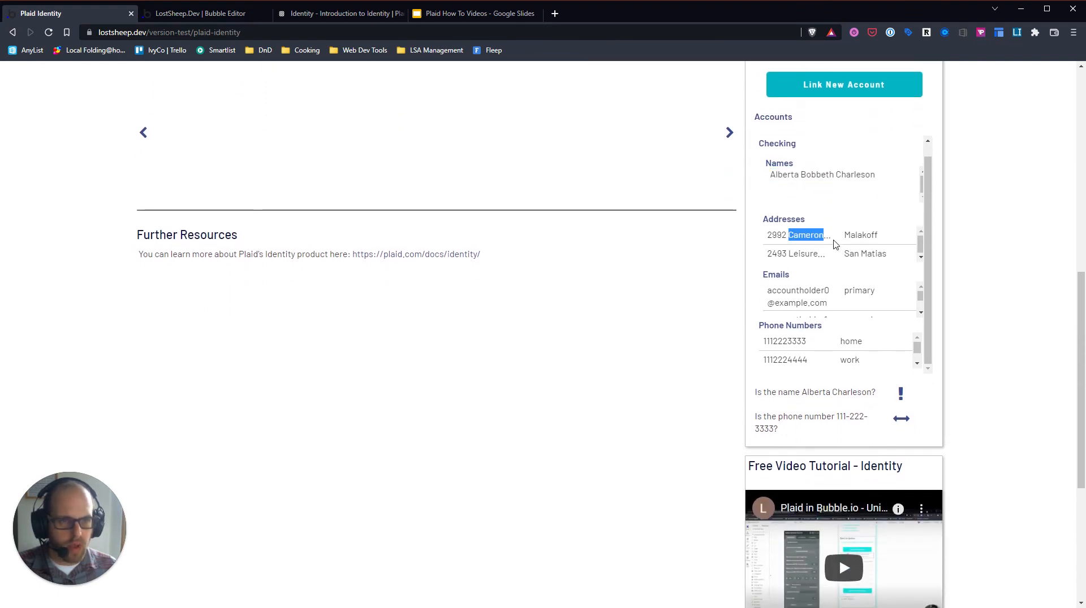
click(799, 250)
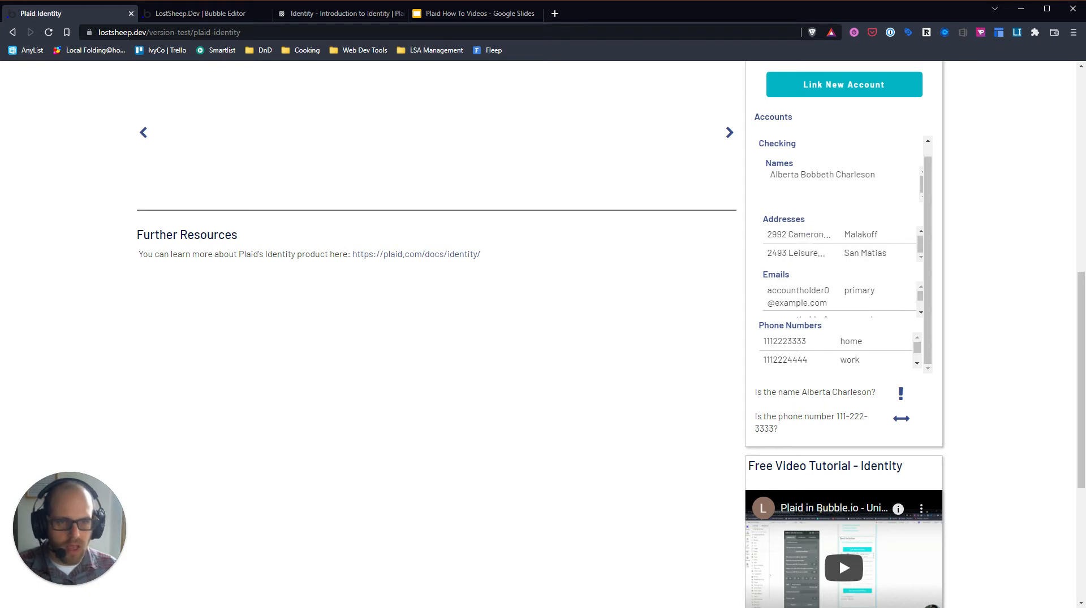
scroll(840, 300, down, 2)
scroll(839, 300, up, 2)
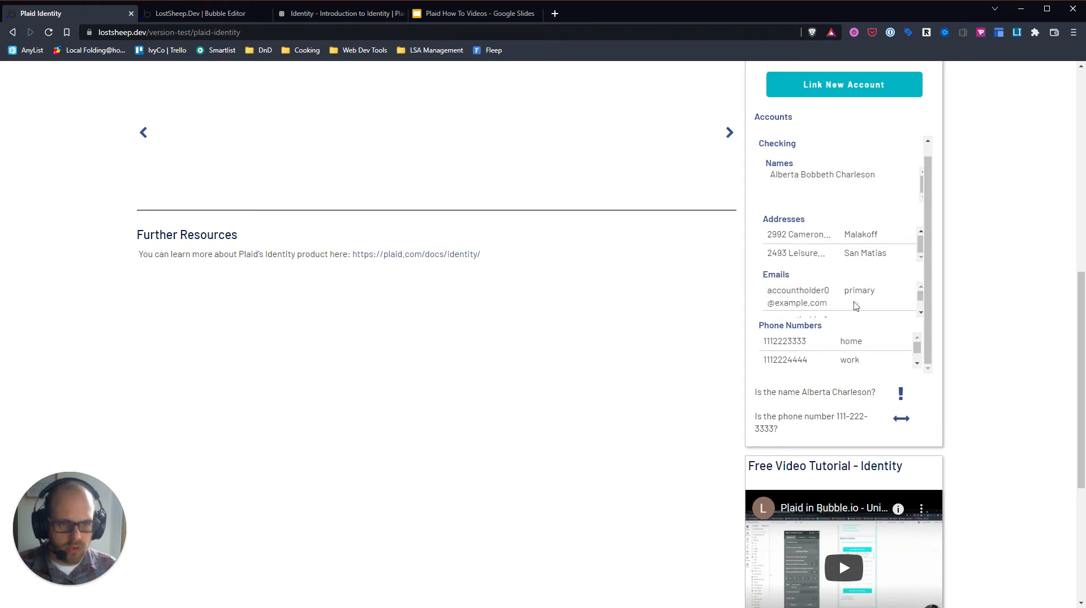
scroll(837, 351, down, 1)
scroll(800, 351, up, 1)
scroll(810, 281, up, 1)
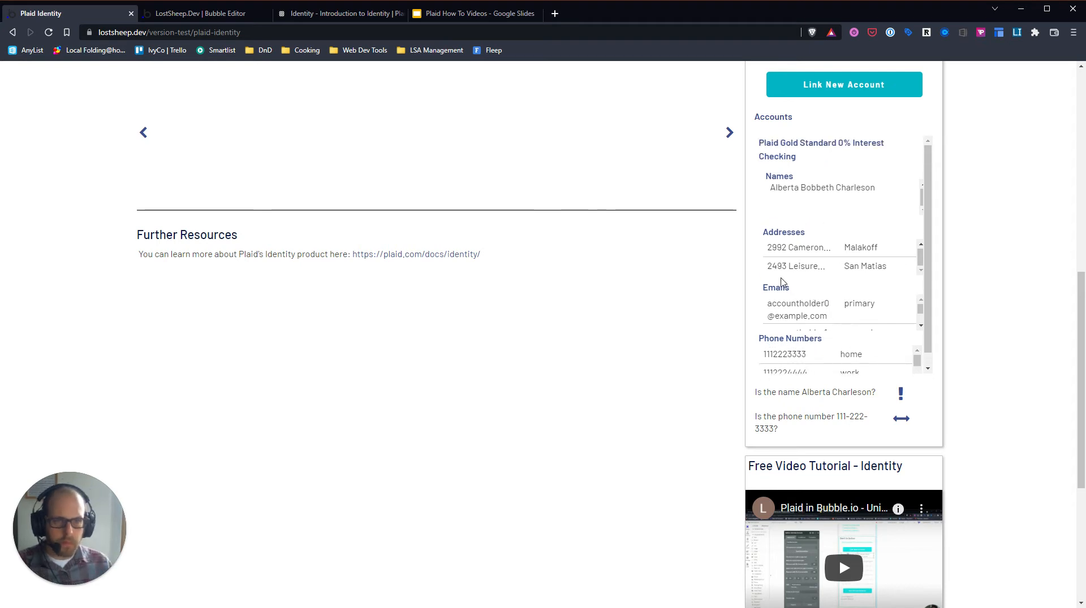
scroll(752, 277, up, 2)
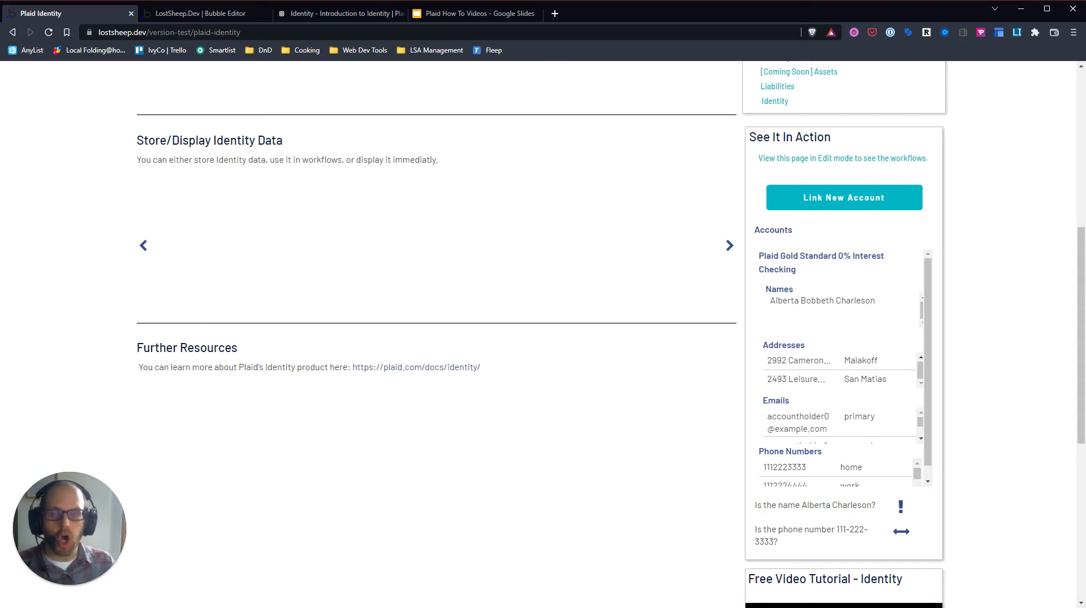
Compare the returned account holder name and phone numbers with the name and phone number checks below the list.
triple_click(820, 301)
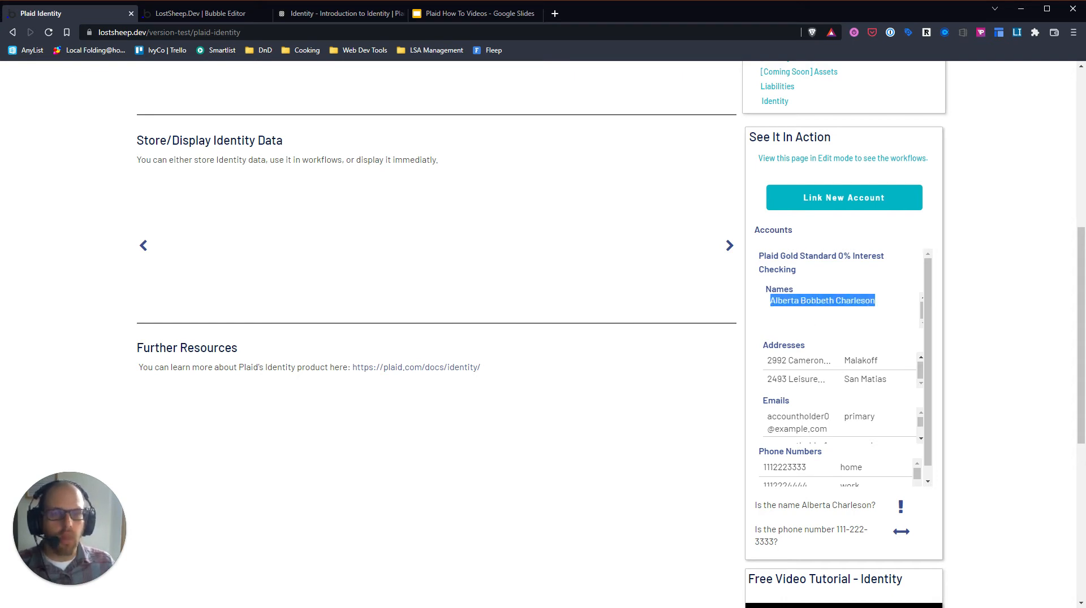
double_click(815, 301)
scroll(812, 388, down, 1)
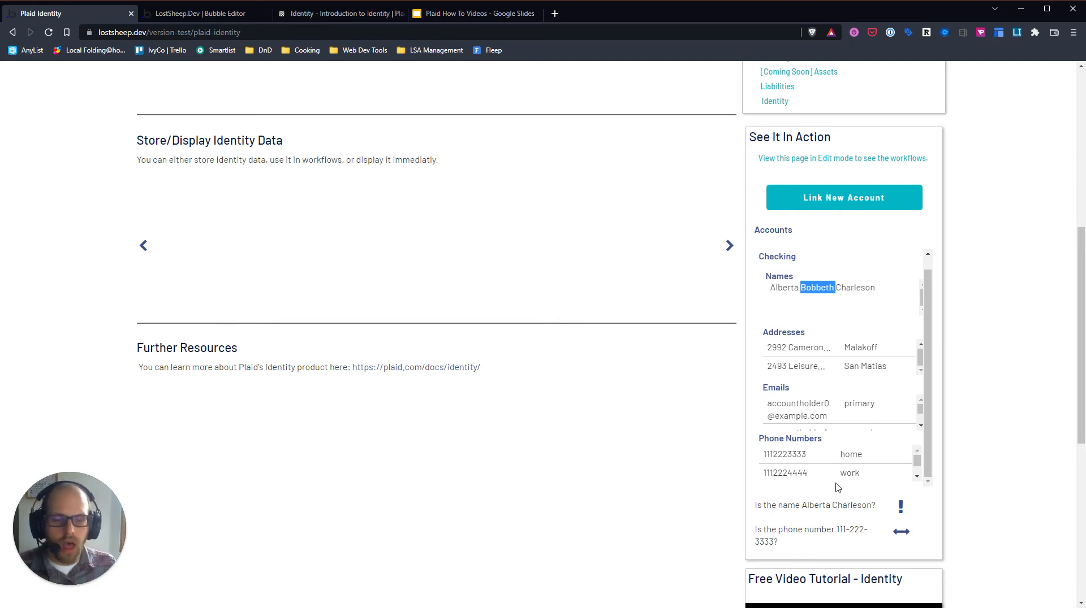
scroll(827, 485, down, 1)
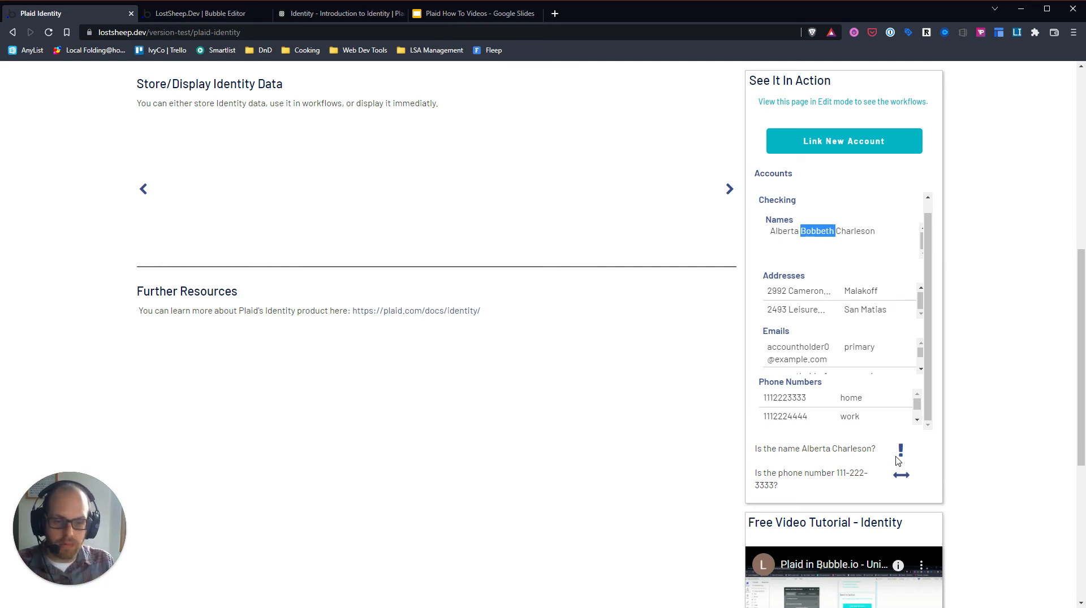
drag(797, 494, 849, 472)
click(868, 489)
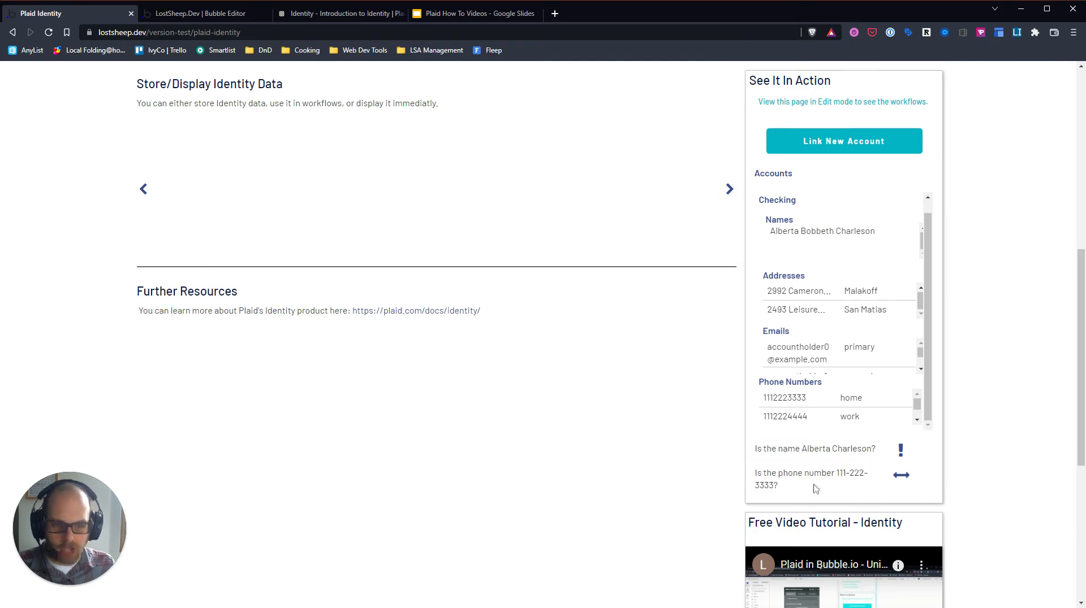
scroll(874, 464, up, 1)
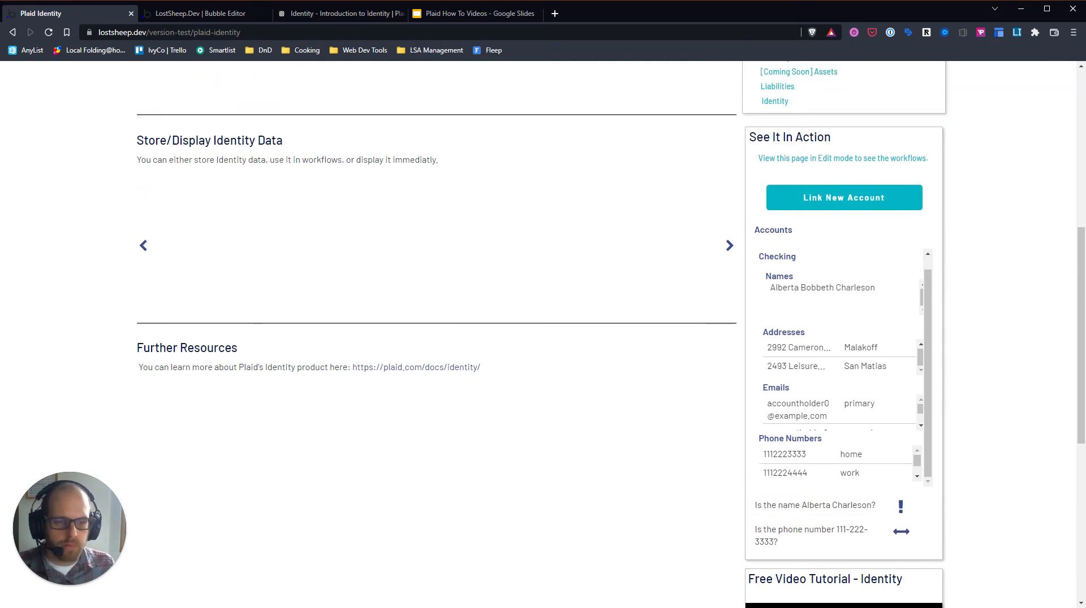
drag(872, 506, 802, 506)
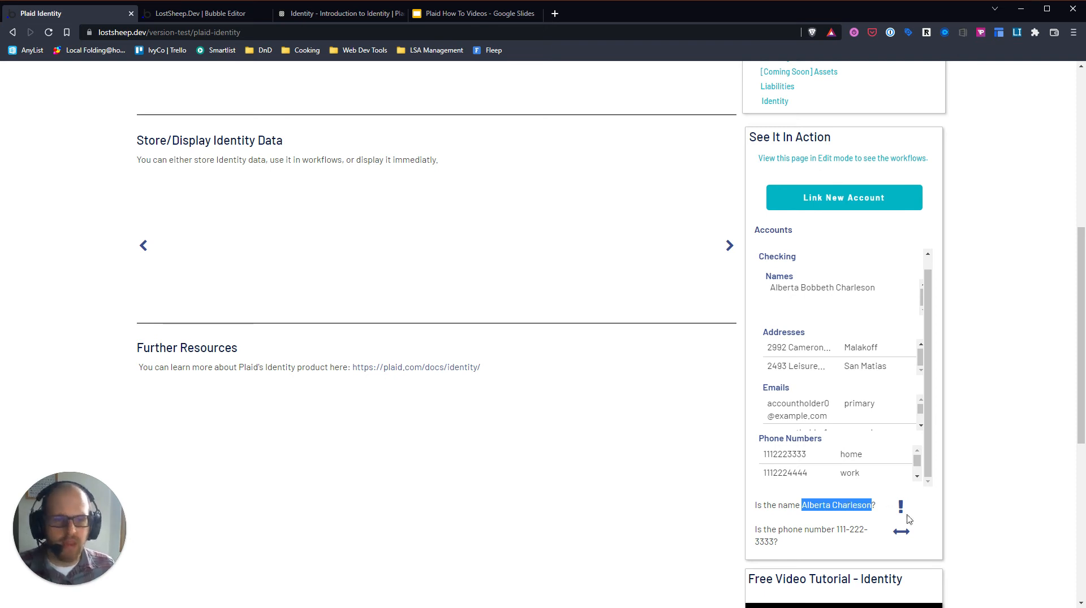
click(880, 497)
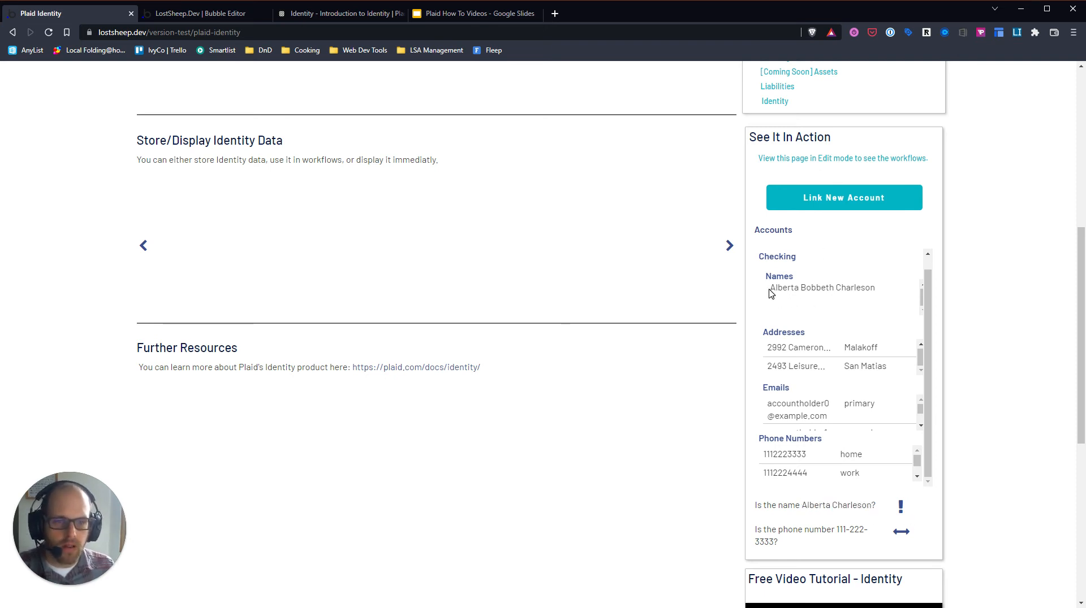
Compare the account holder name listed under Names with the name used in the name check question.
drag(770, 292, 878, 290)
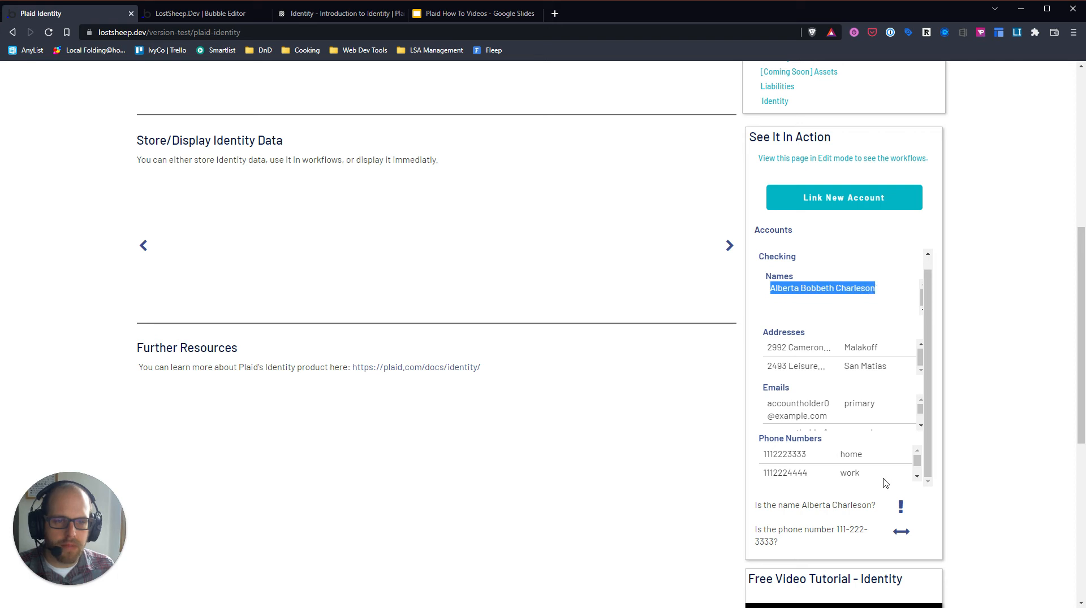
drag(873, 507, 802, 513)
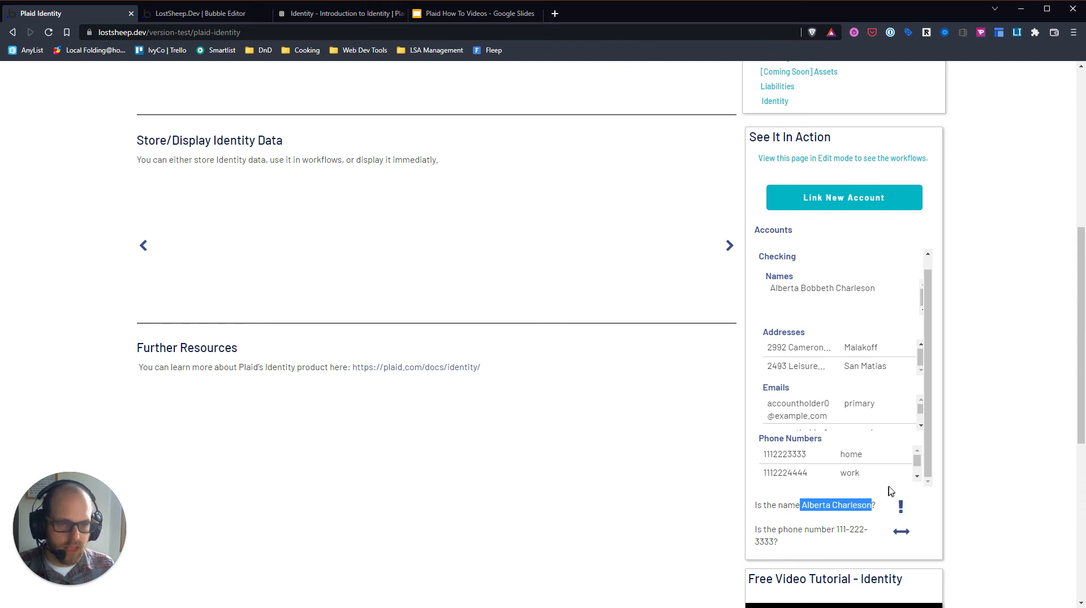
click(841, 507)
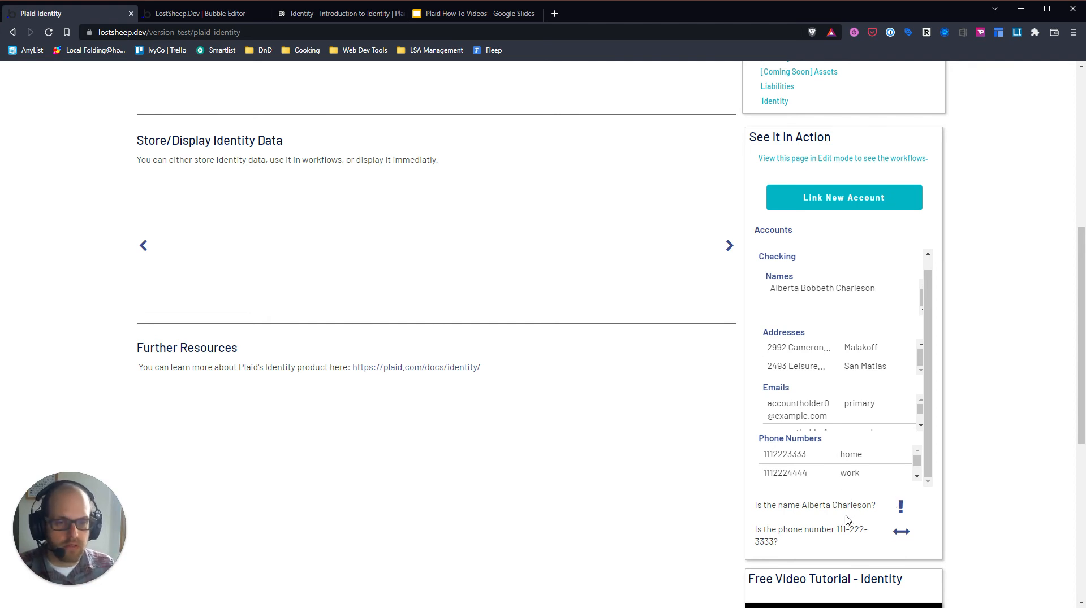
drag(871, 505, 802, 505)
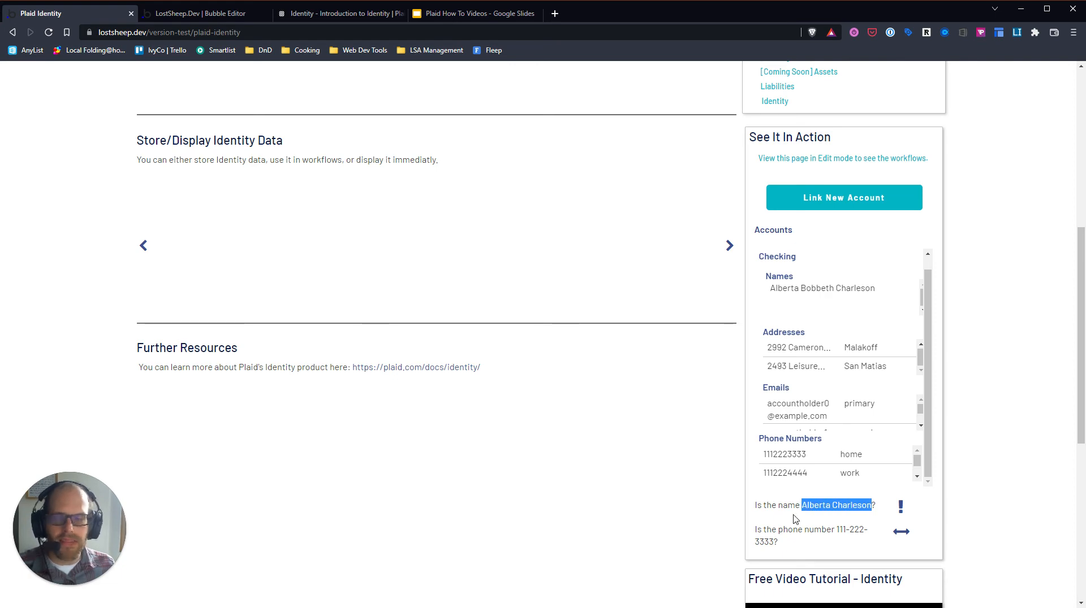
Switch to the Bubble editor and examine the conditions on the icon beside the name check.
click(205, 16)
click(672, 491)
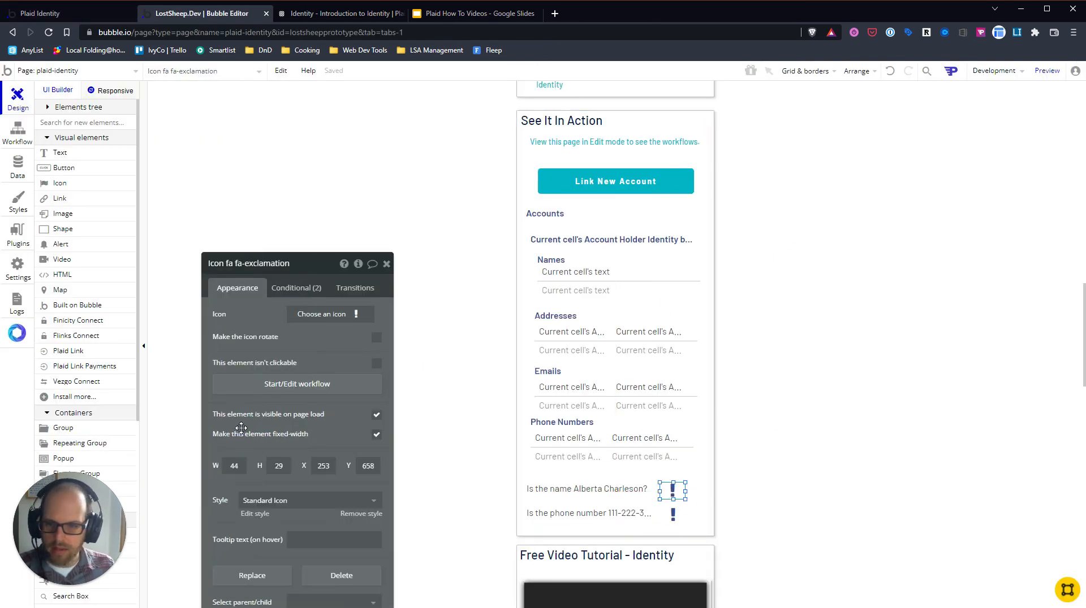
drag(240, 428, 265, 336)
click(312, 203)
drag(301, 294, 327, 274)
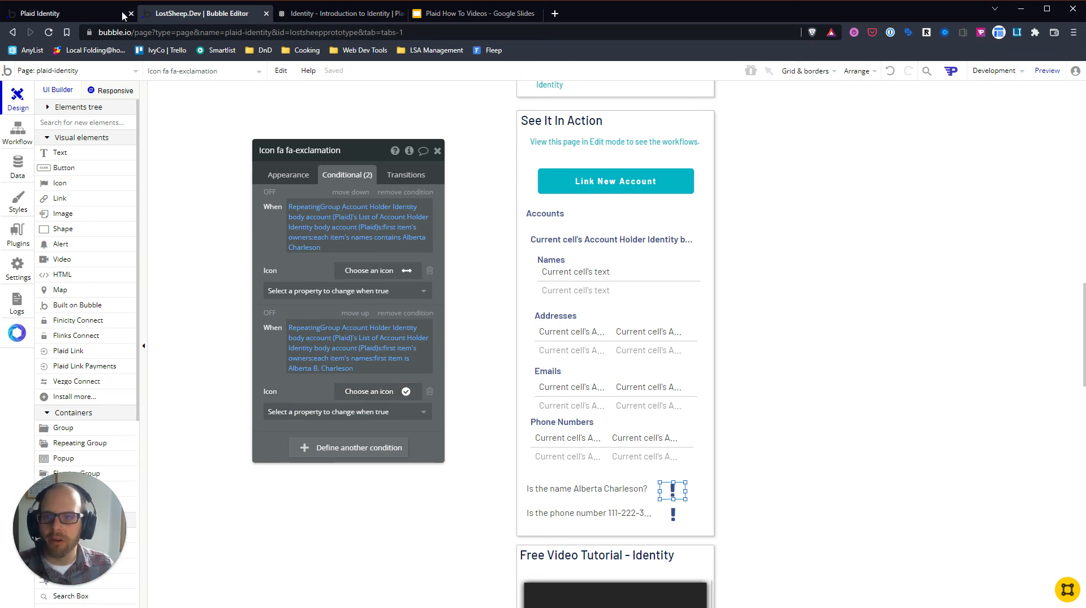
Return to the Plaid Identity page and compare the format of the returned home phone number with the number in the phone check.
click(40, 13)
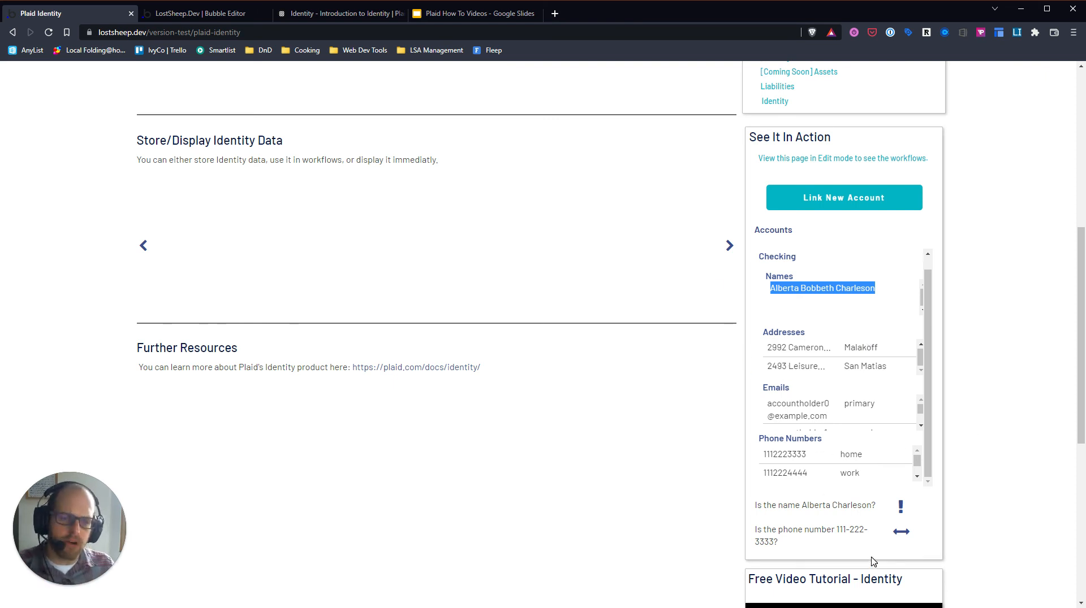
double_click(812, 486)
scroll(813, 486, down, 1)
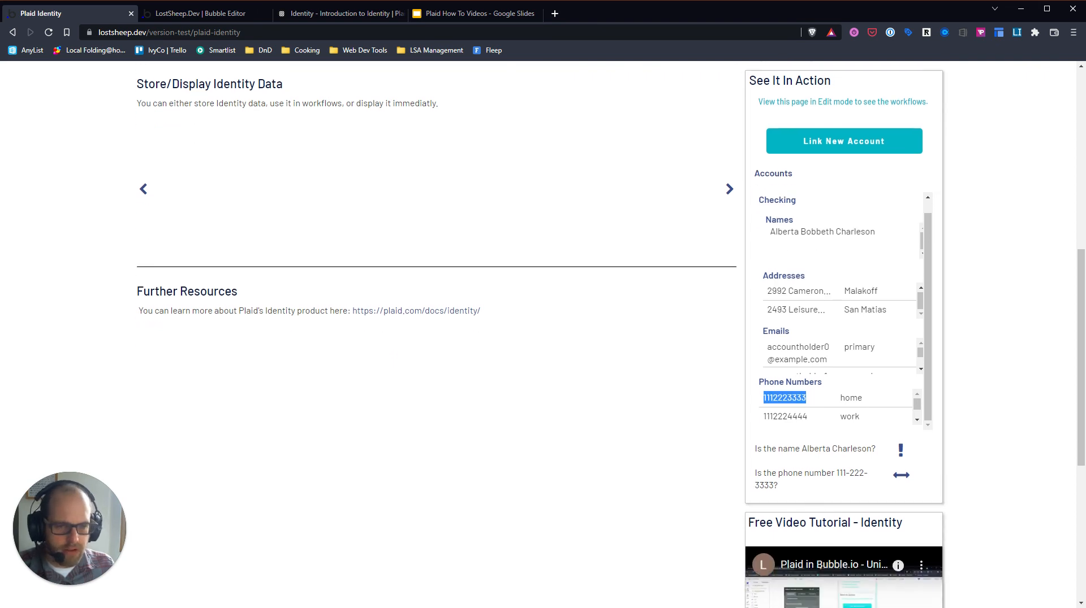
drag(781, 489, 754, 472)
click(756, 473)
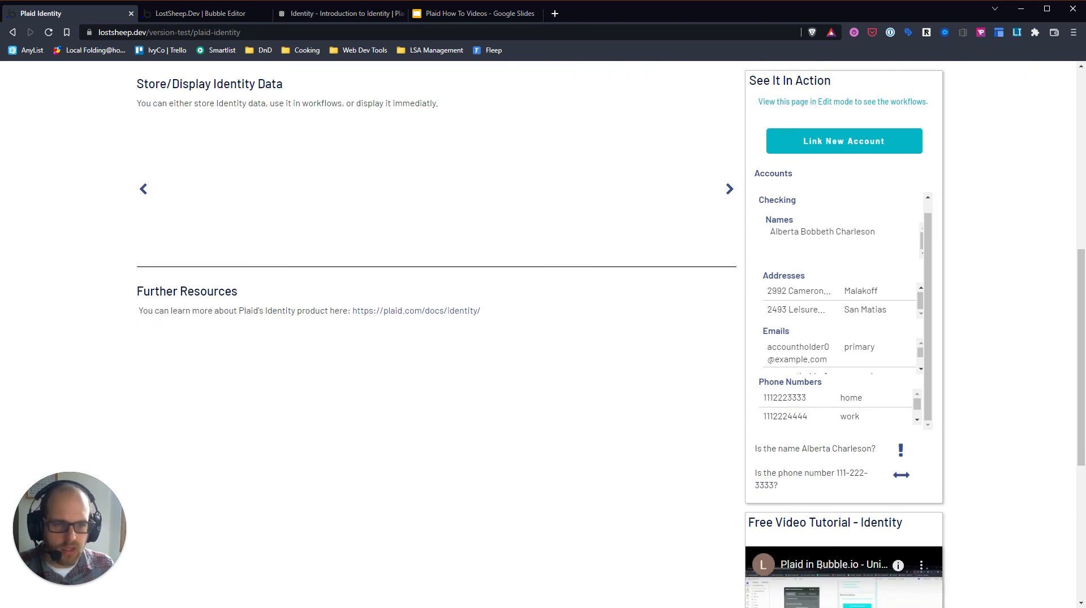
drag(836, 473, 775, 495)
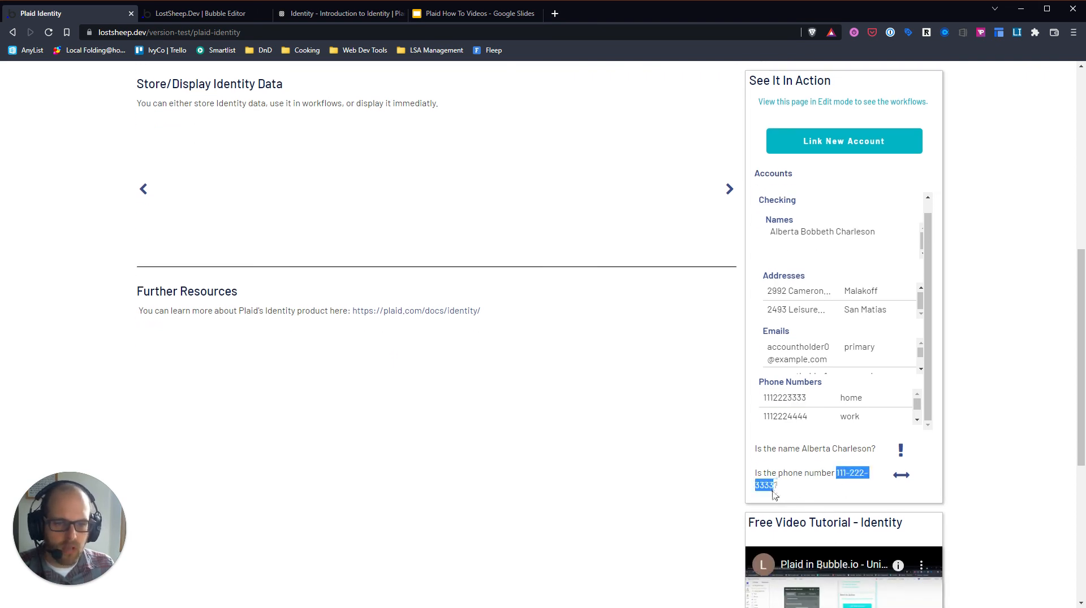
click(839, 476)
drag(836, 474, 784, 493)
click(846, 488)
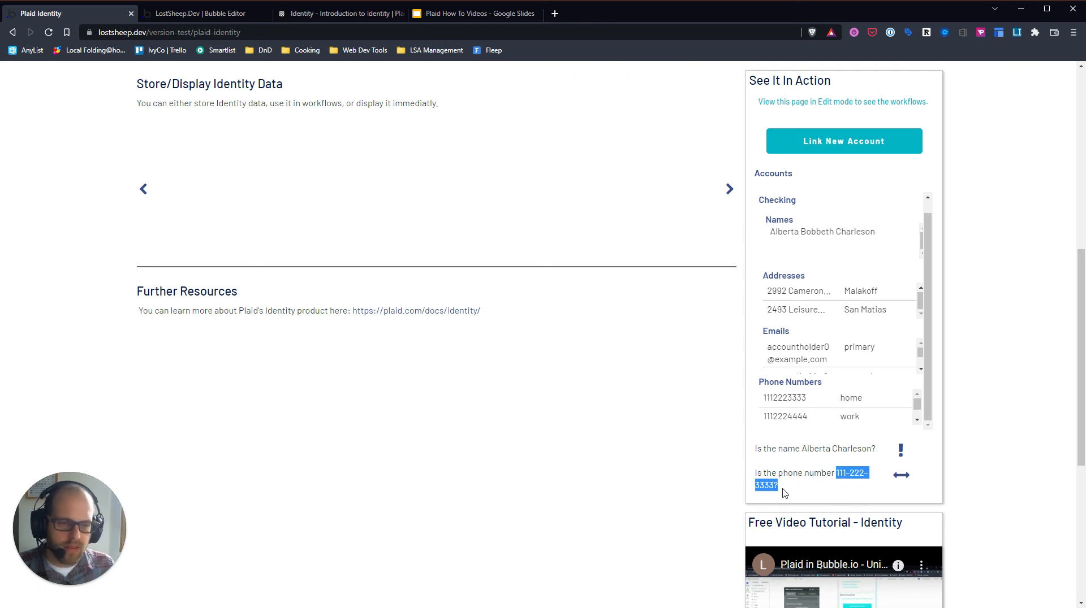
double_click(788, 398)
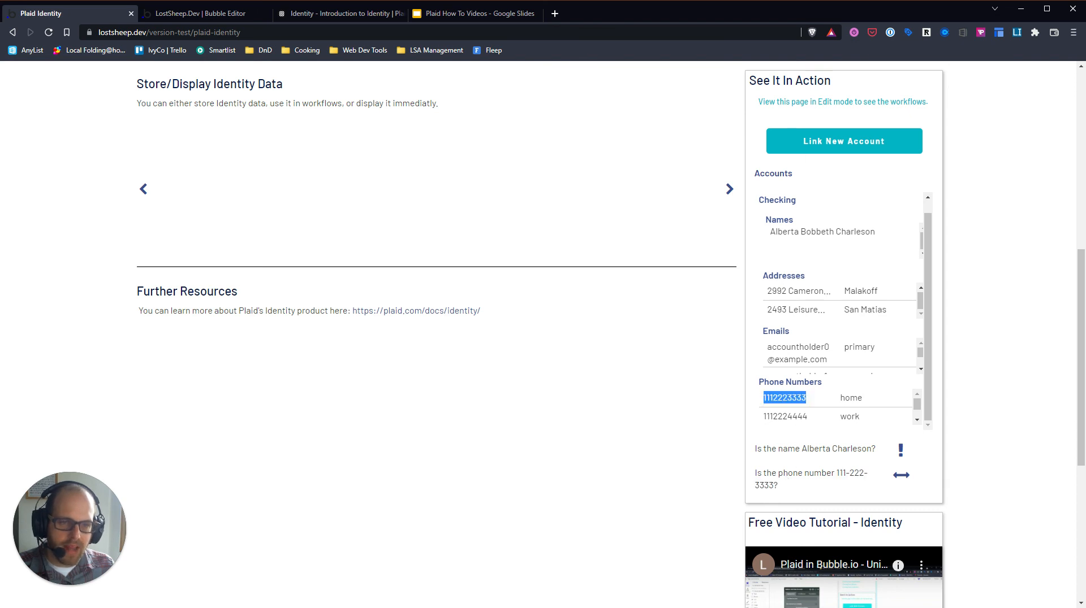
click(783, 401)
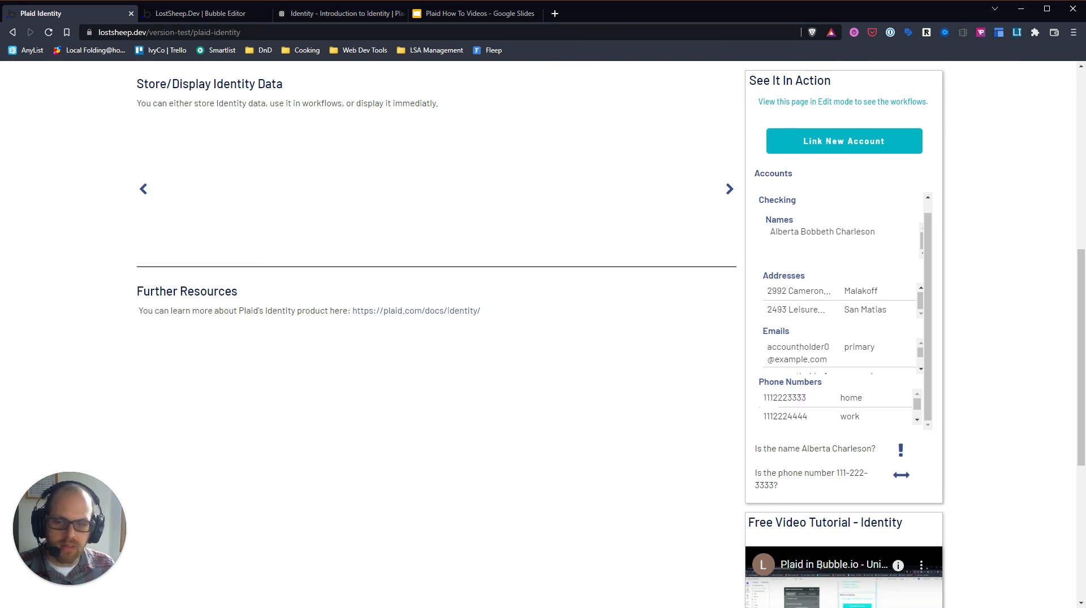
drag(839, 474, 772, 489)
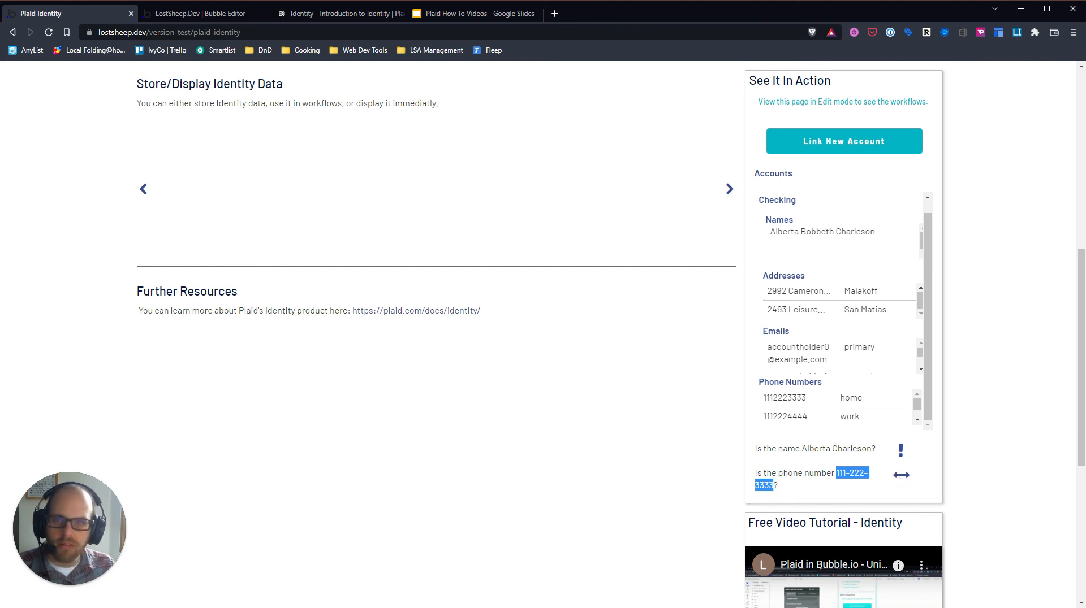
Examine the conditions on the phone check's icon in the Bubble editor and revisit both checks on the Plaid Identity page.
click(201, 13)
click(671, 522)
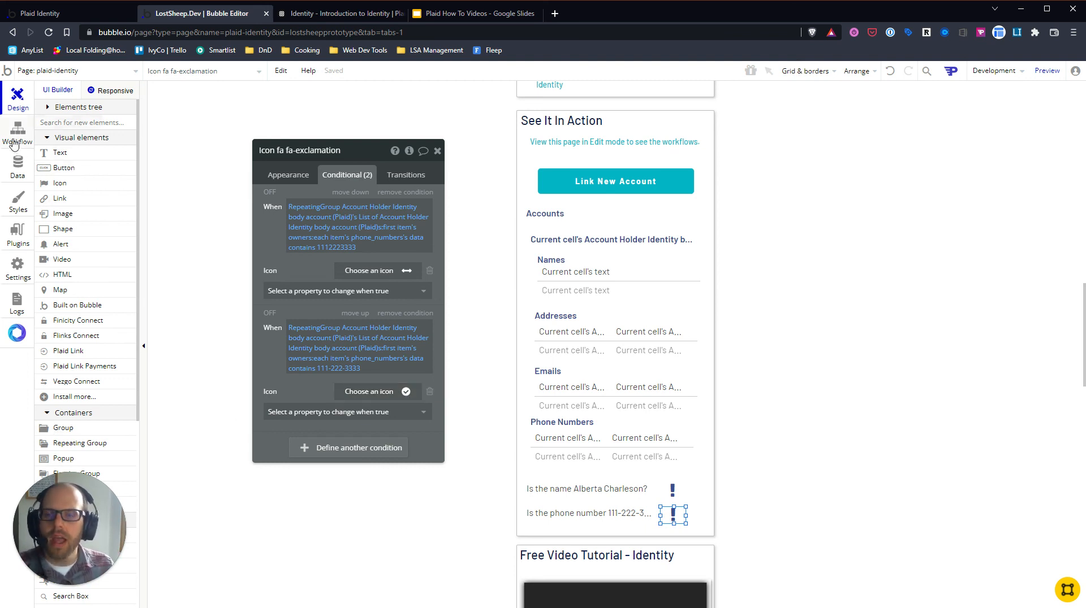
click(77, 16)
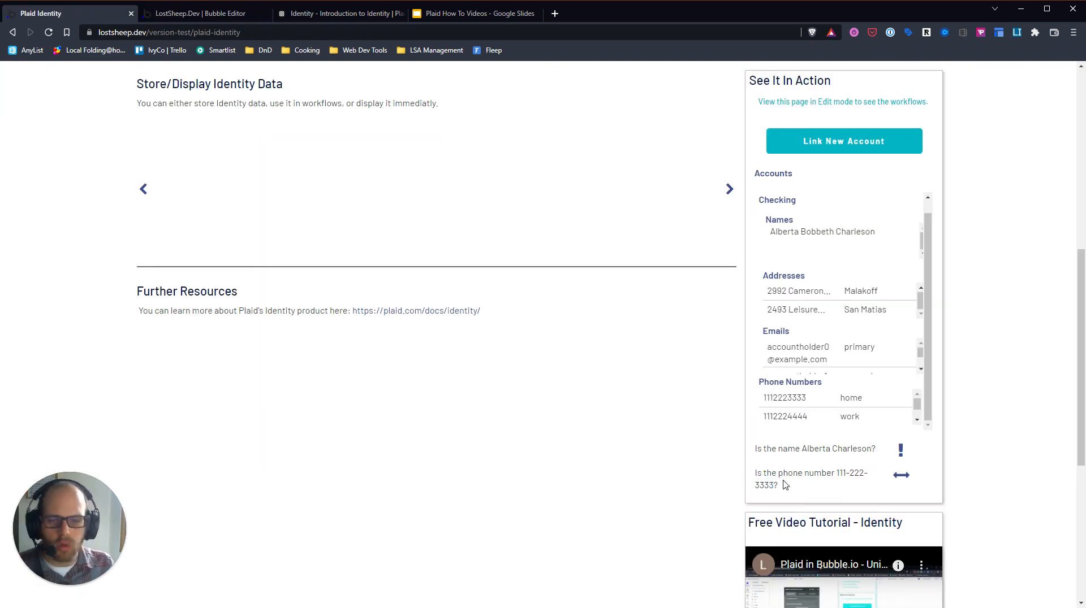
drag(831, 488, 758, 435)
click(945, 495)
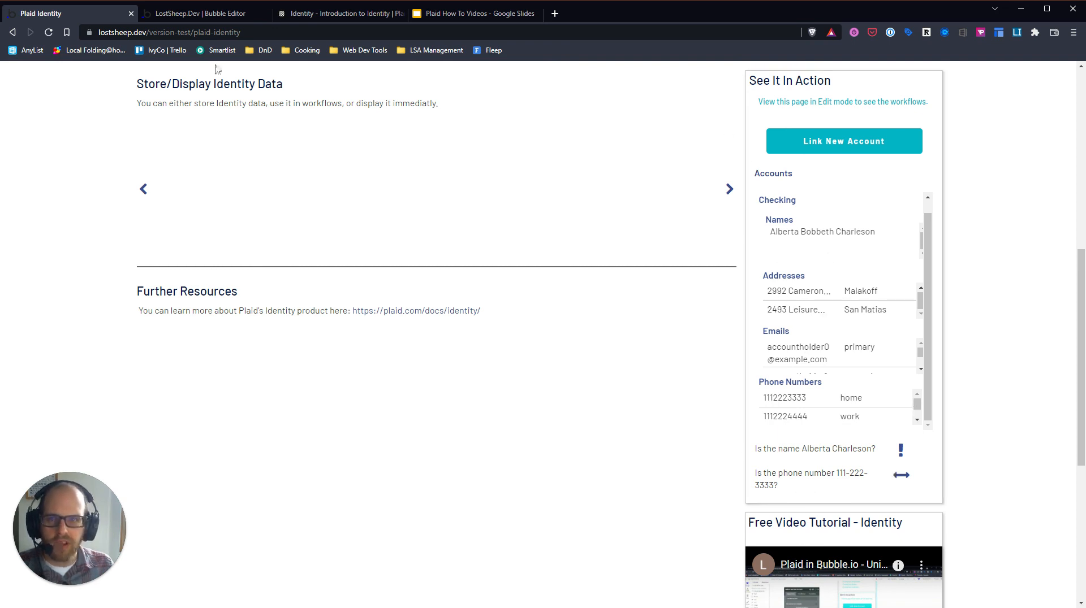
Read the Plaid Identity documentation through the Matching Identity data section, and switch to the Plaid How To Videos presentation in Google Slides.
click(314, 15)
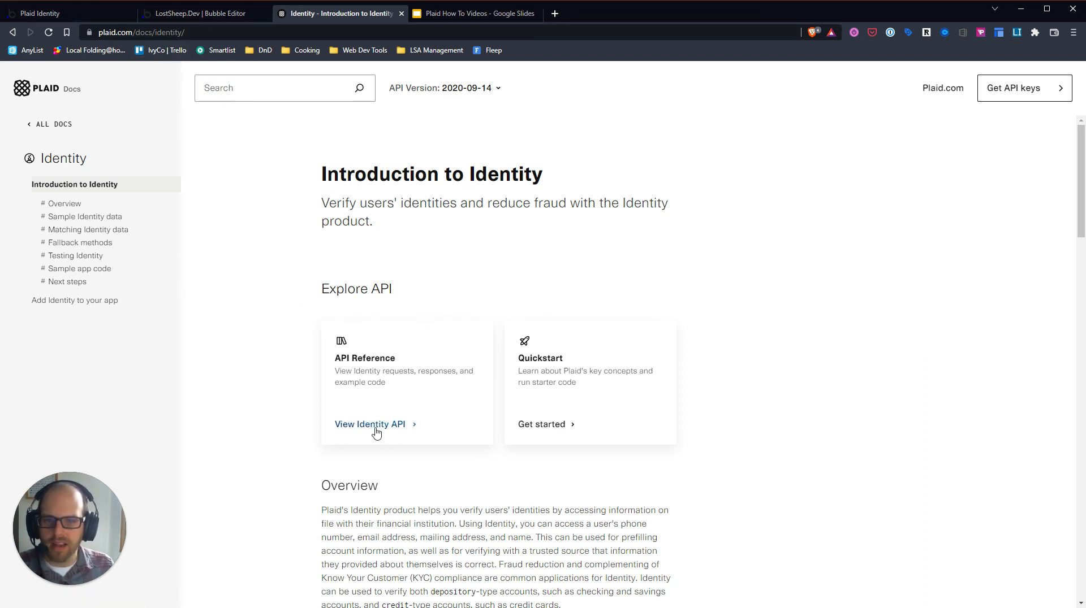
scroll(376, 433, down, 6)
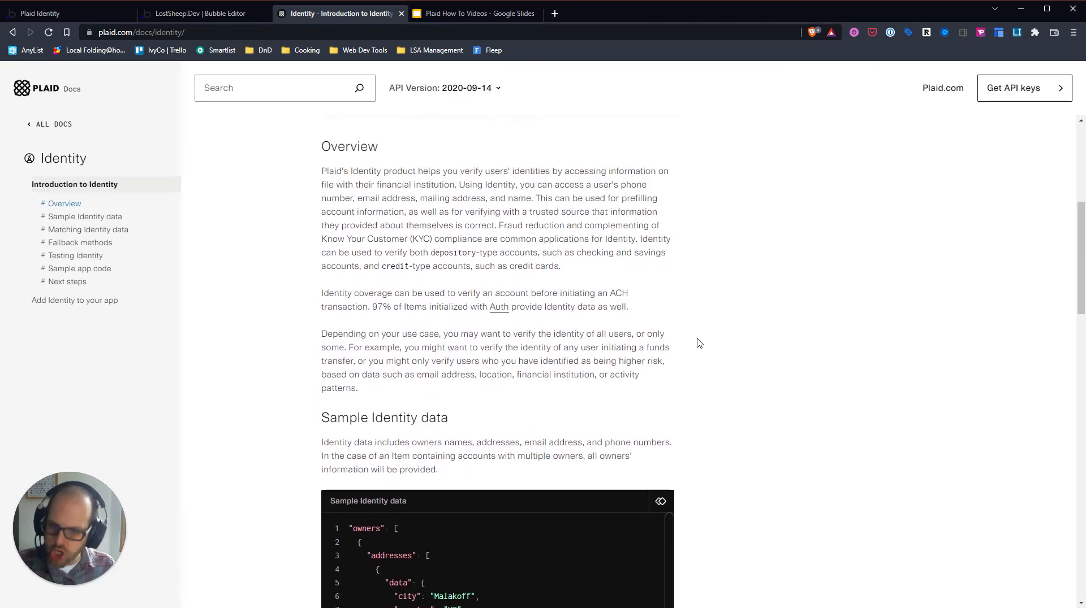
scroll(611, 380, down, 18)
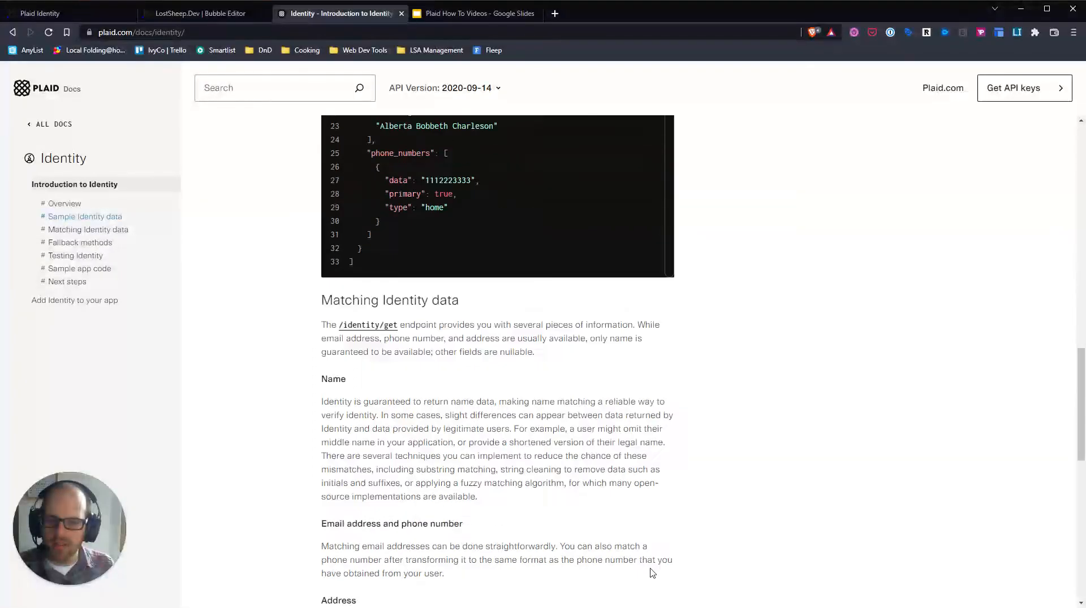
scroll(486, 467, up, 2)
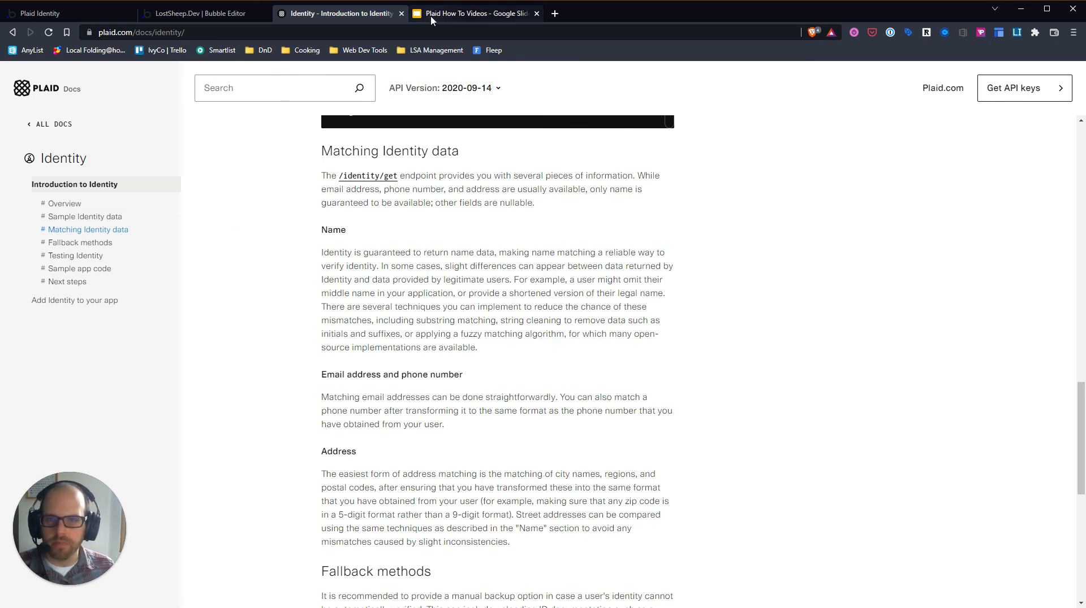
click(478, 13)
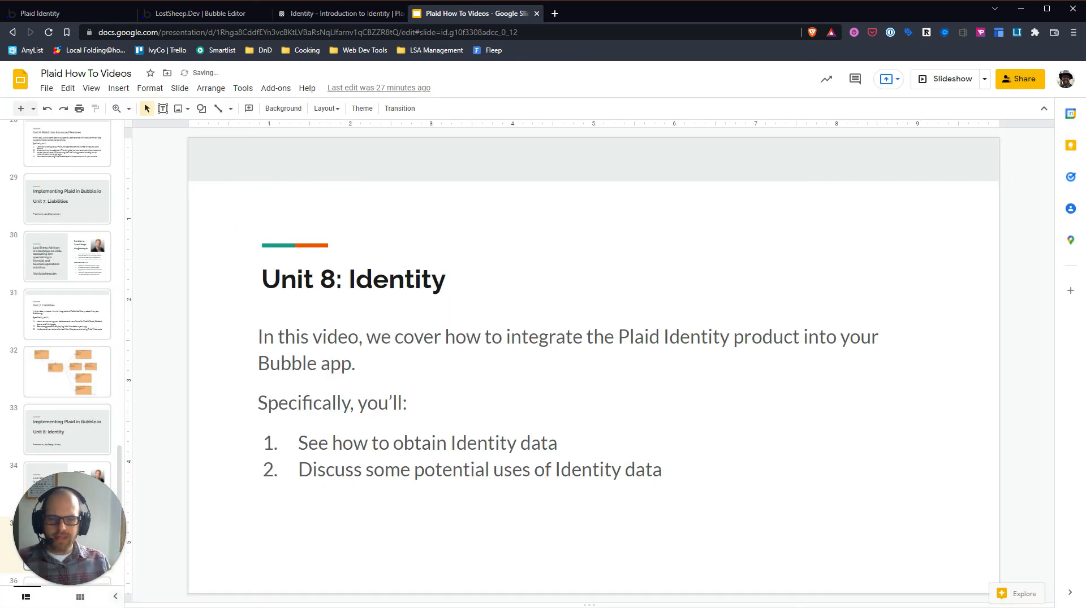